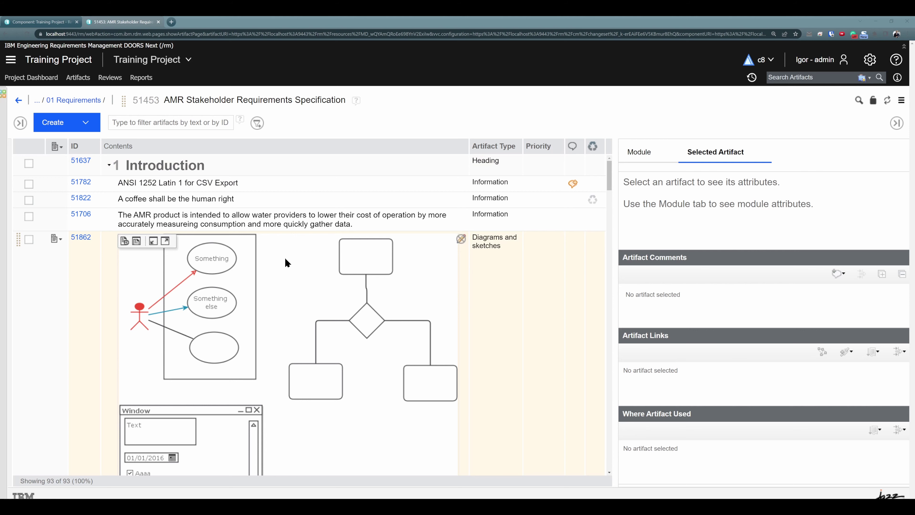
# - Remove artifact 51706 from the AMR Stakeholder Requirements Specification module without permanently deleting it
pyautogui.click(82, 78)
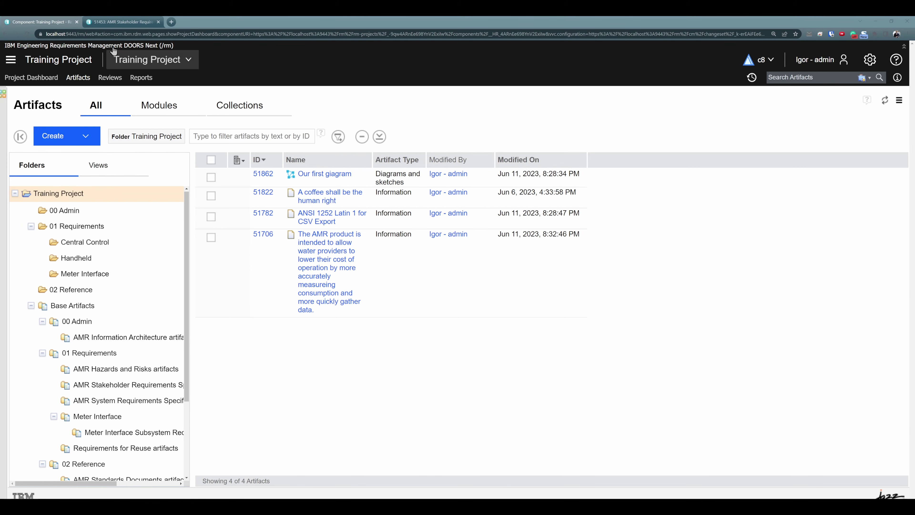
pyautogui.click(123, 22)
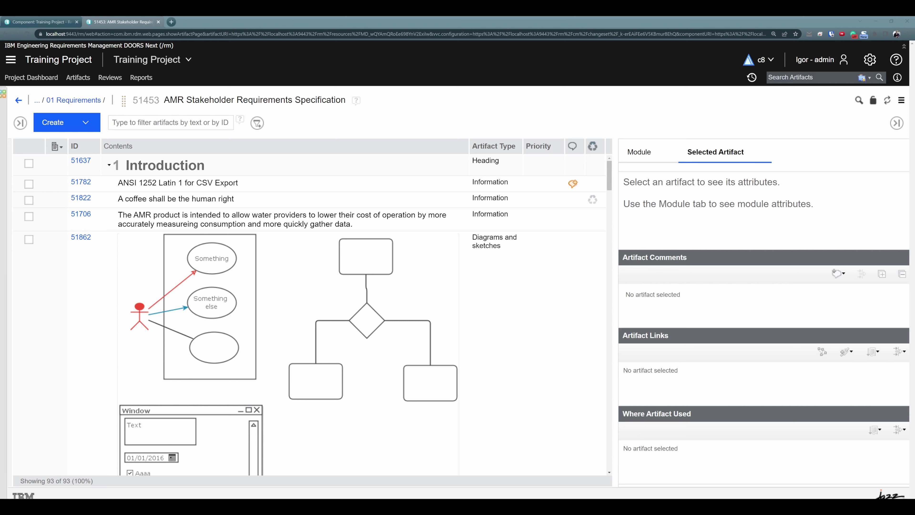
pyautogui.click(189, 218)
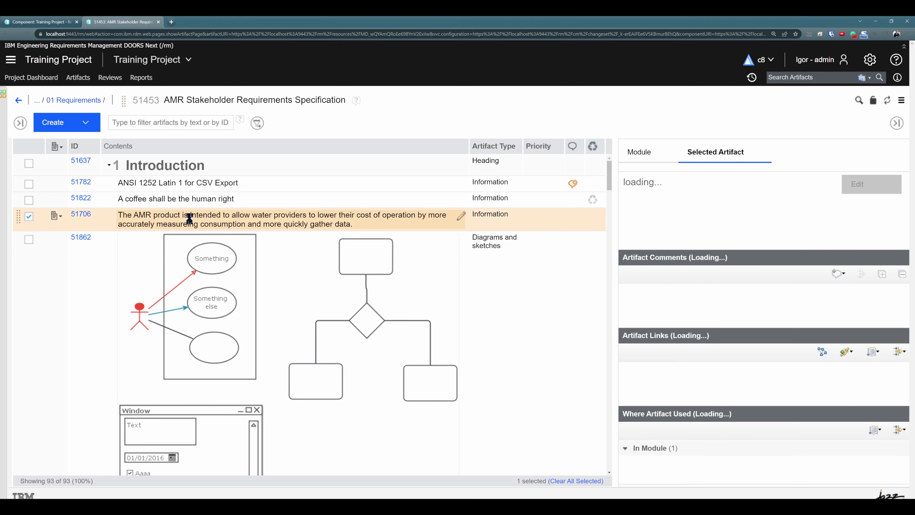
pyautogui.click(57, 217)
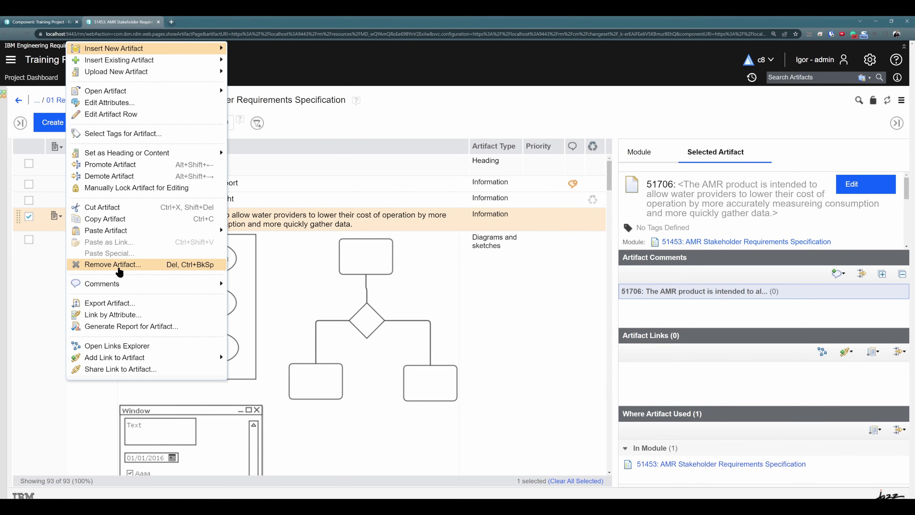
pyautogui.click(268, 223)
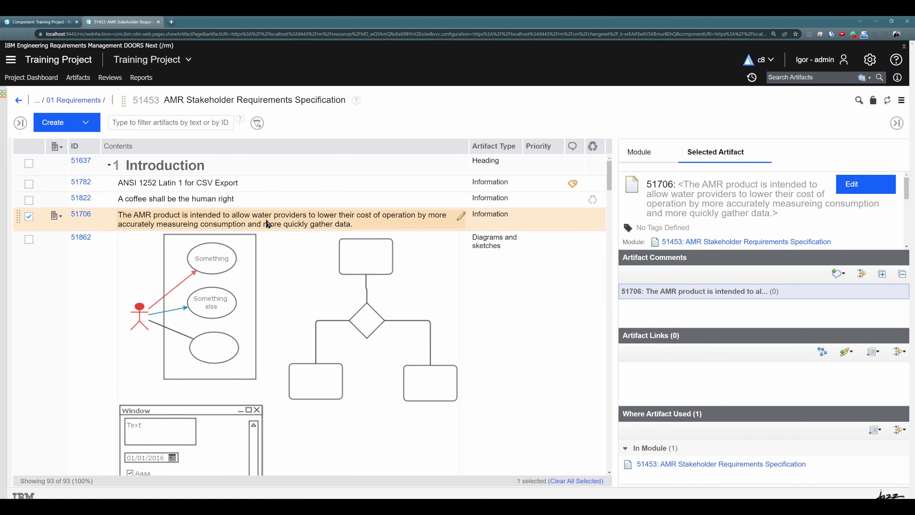
pyautogui.press('Delete')
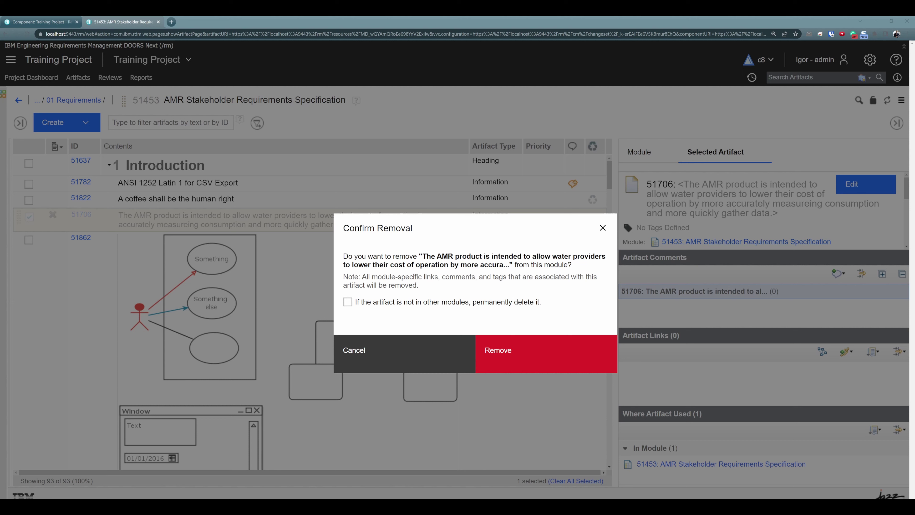
pyautogui.click(43, 21)
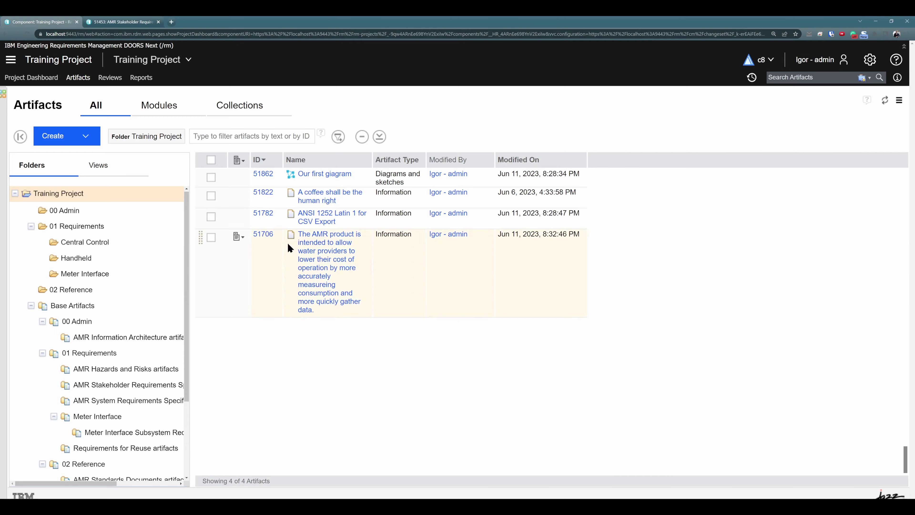
pyautogui.click(135, 22)
pyautogui.click(497, 362)
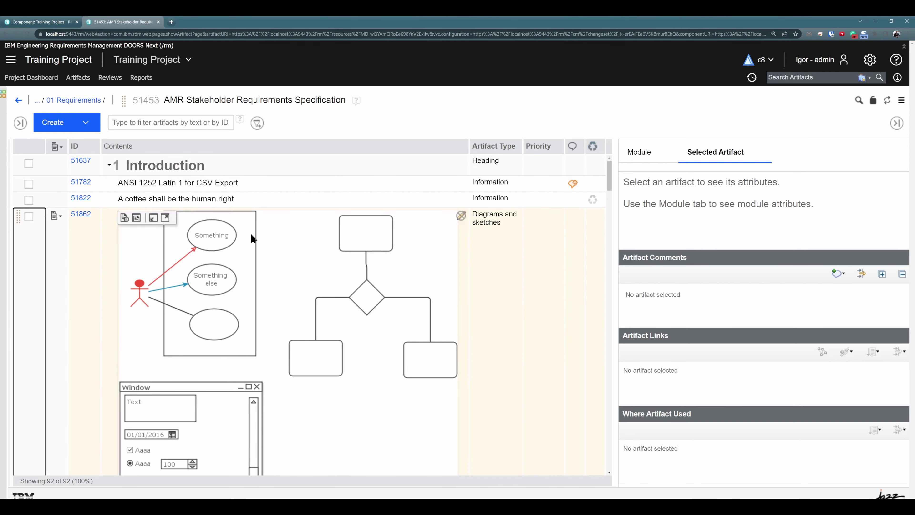
# - Reload the project's artifact list and open artifact 51706 to check where it is used
pyautogui.click(58, 24)
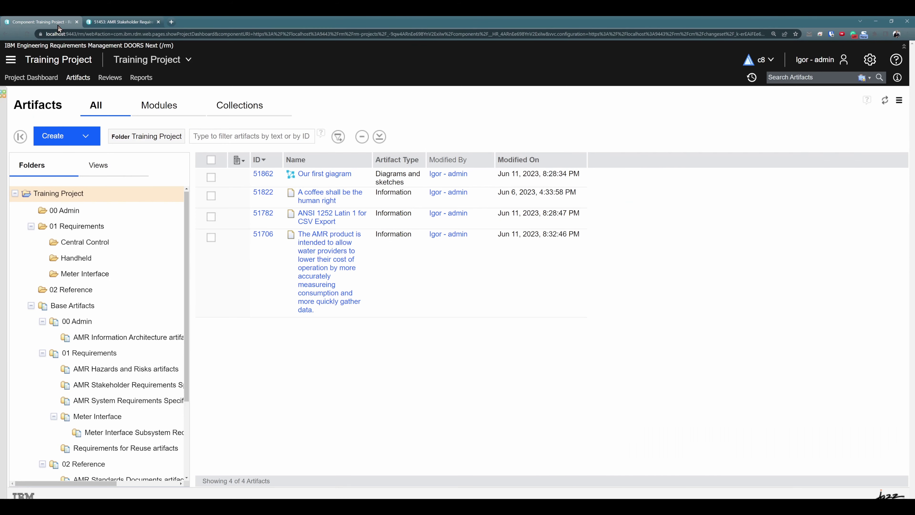
pyautogui.click(26, 37)
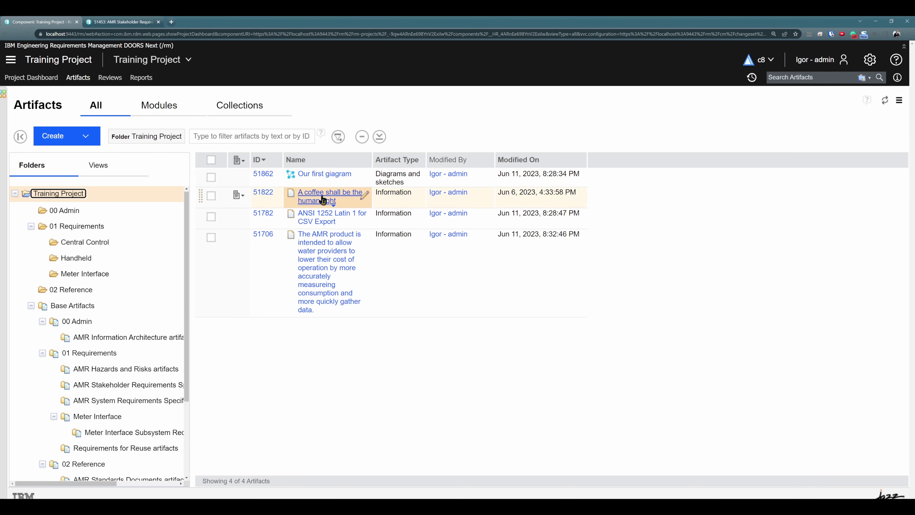
pyautogui.click(331, 267)
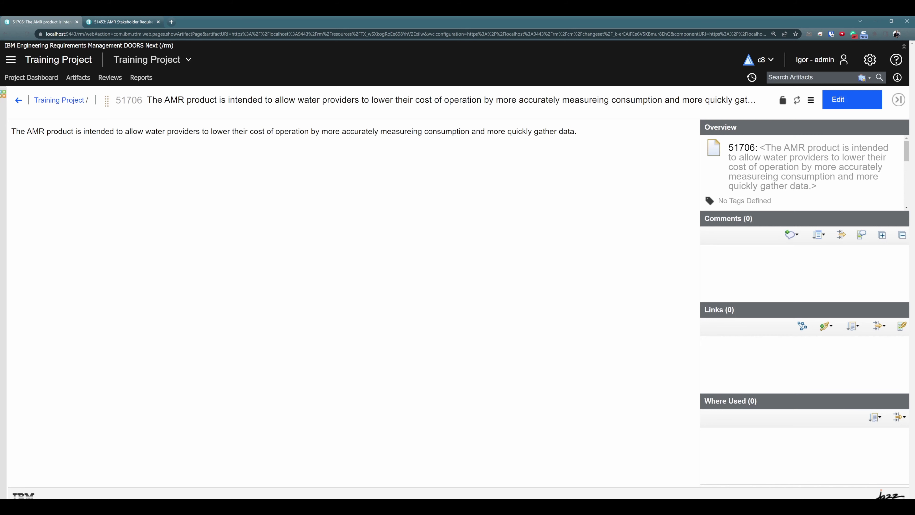
pyautogui.click(18, 100)
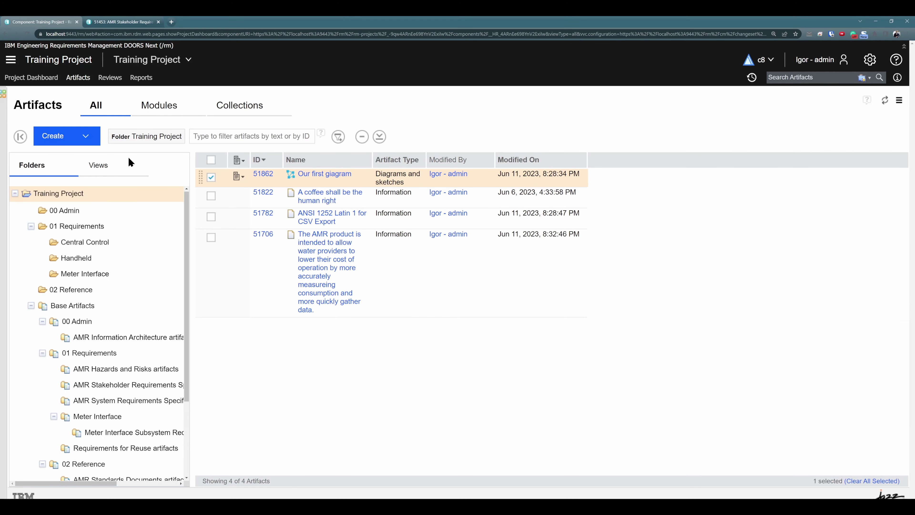
# - Try to delete the "Our first giagram" artifact directly from the project's artifact list
pyautogui.click(240, 177)
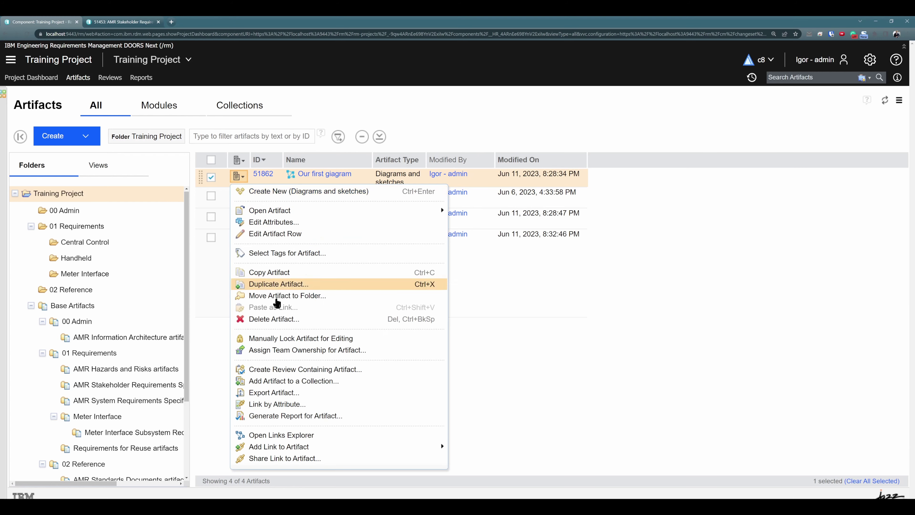
pyautogui.click(277, 319)
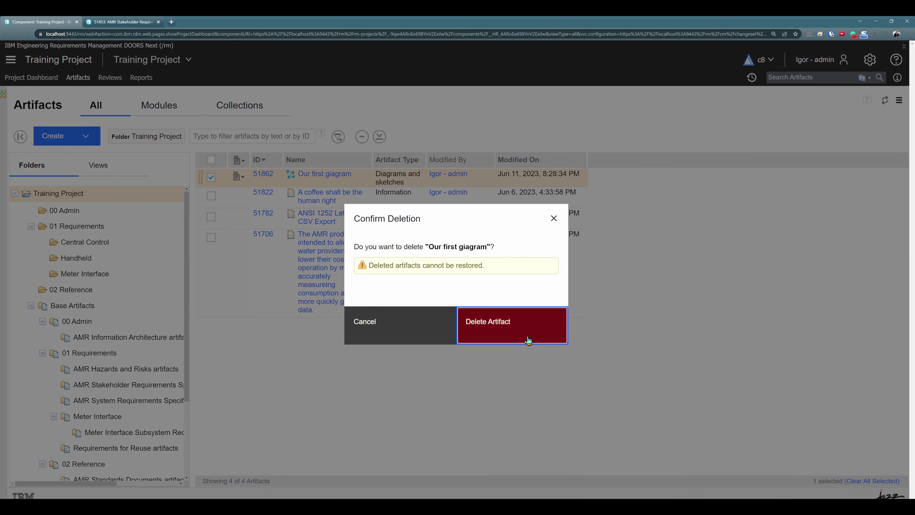
pyautogui.click(528, 339)
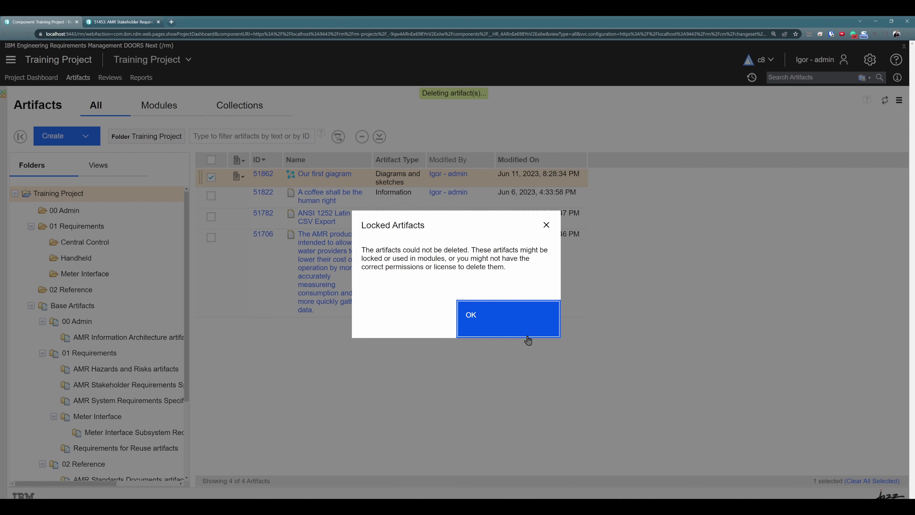
pyautogui.click(521, 336)
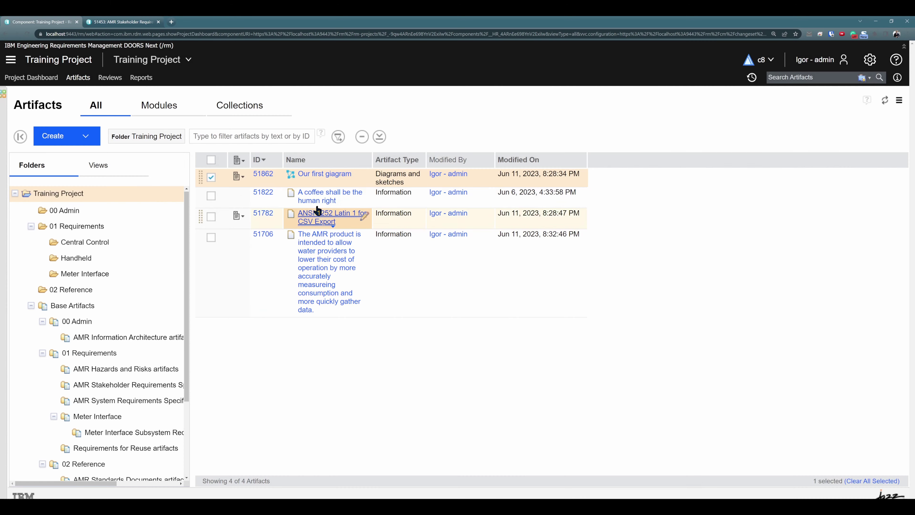
# - Open the "Our first giagram" artifact and examine which modules use it
pyautogui.click(325, 176)
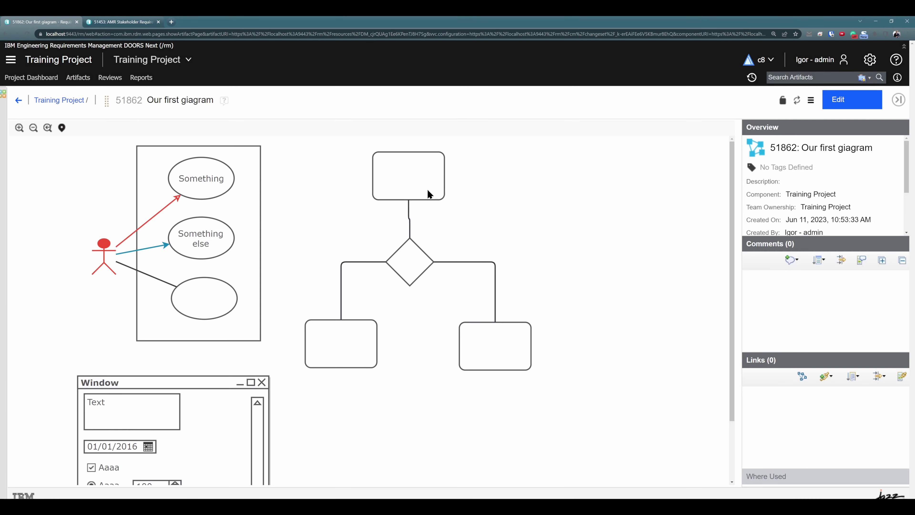
pyautogui.click(786, 477)
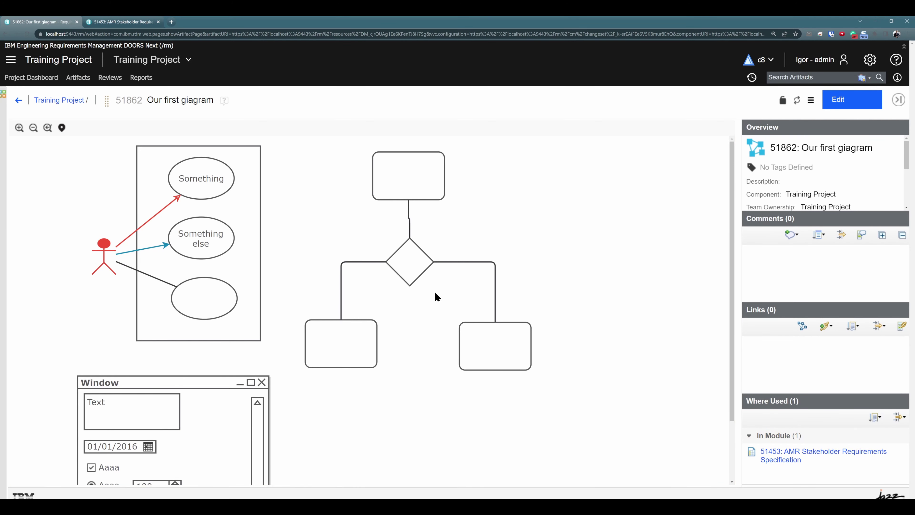
pyautogui.click(19, 100)
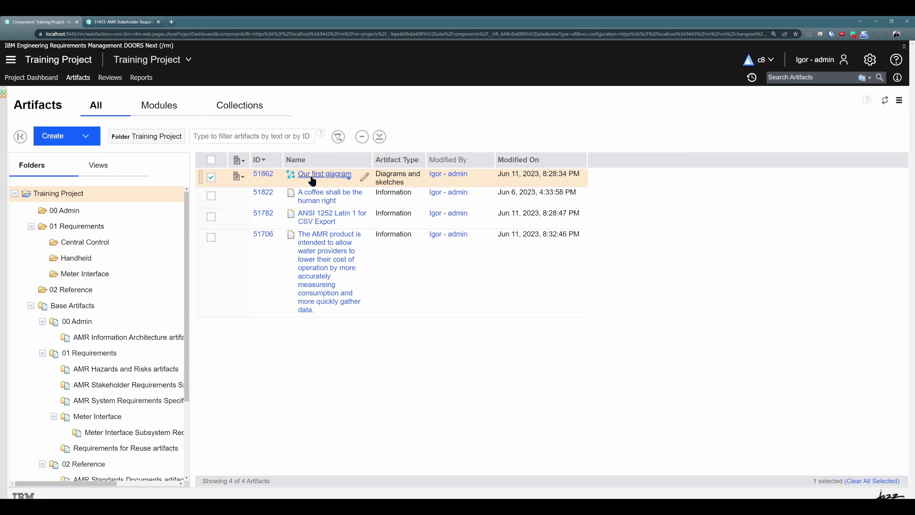
# - Remove "Our first giagram" from the AMR Stakeholder Requirements Specification module, with permanent deletion enabled if no other module contains it
pyautogui.click(124, 21)
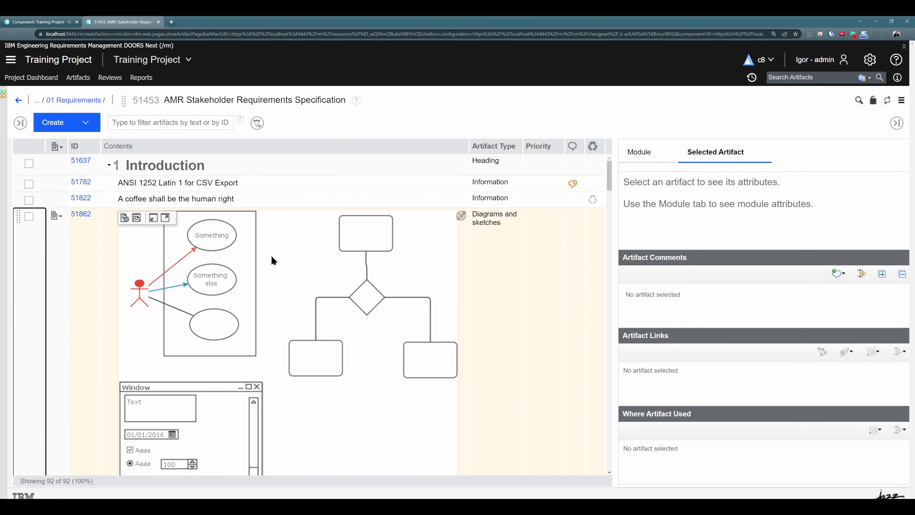
pyautogui.click(62, 223)
pyautogui.click(56, 164)
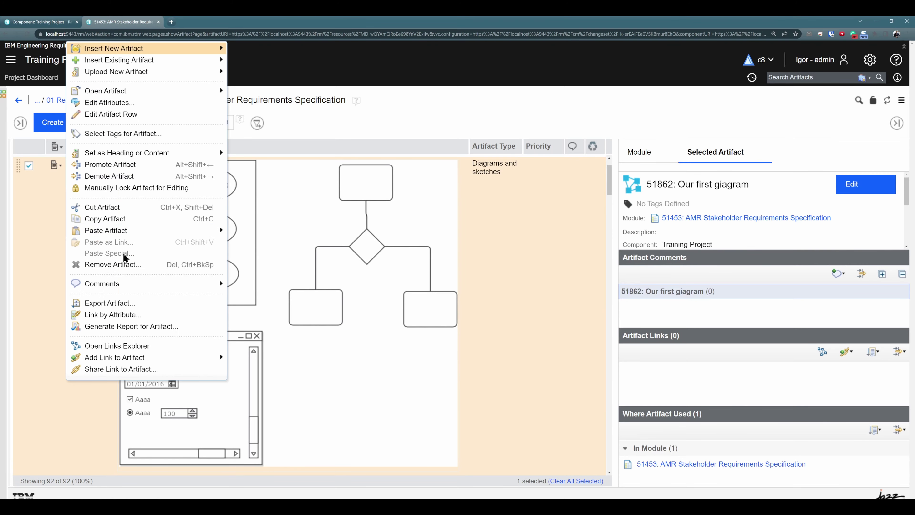
pyautogui.click(120, 267)
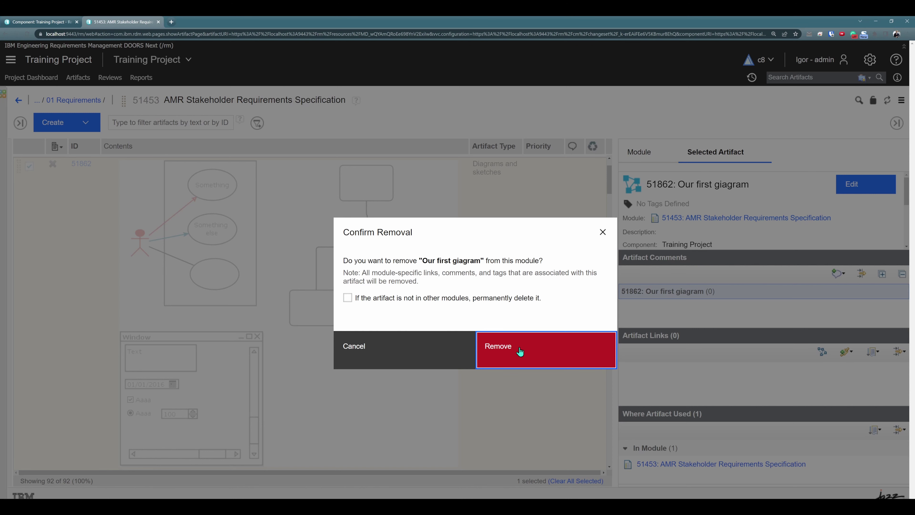
pyautogui.click(348, 297)
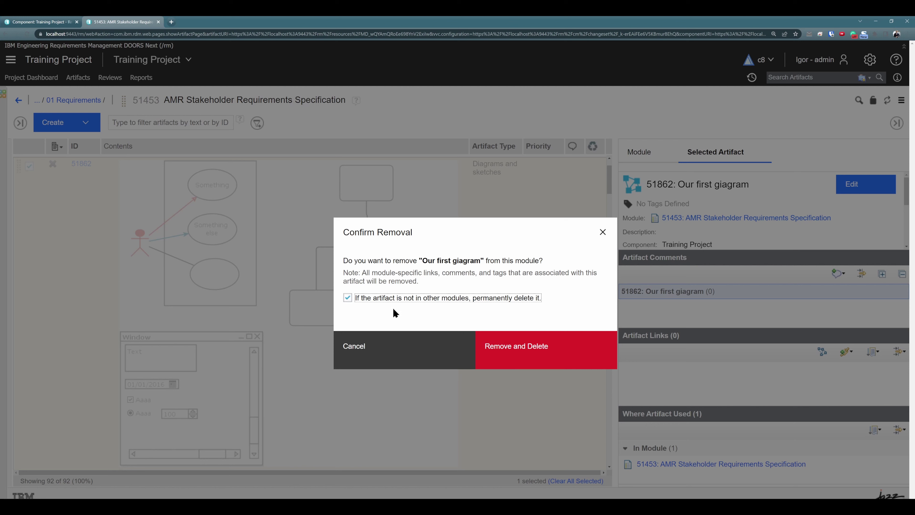
pyautogui.click(515, 357)
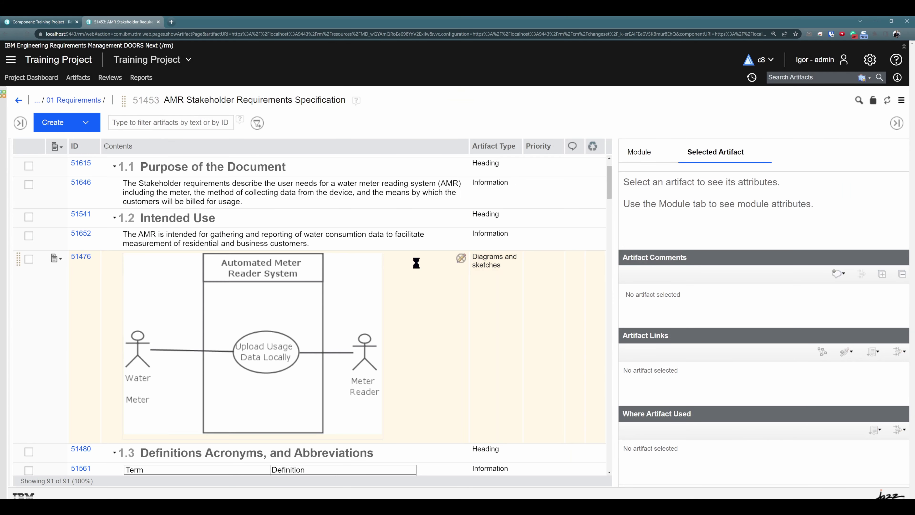
# - Reload the project's artifact list to check the diagram's deletion, and examine where artifact 51706 is used
pyautogui.click(58, 23)
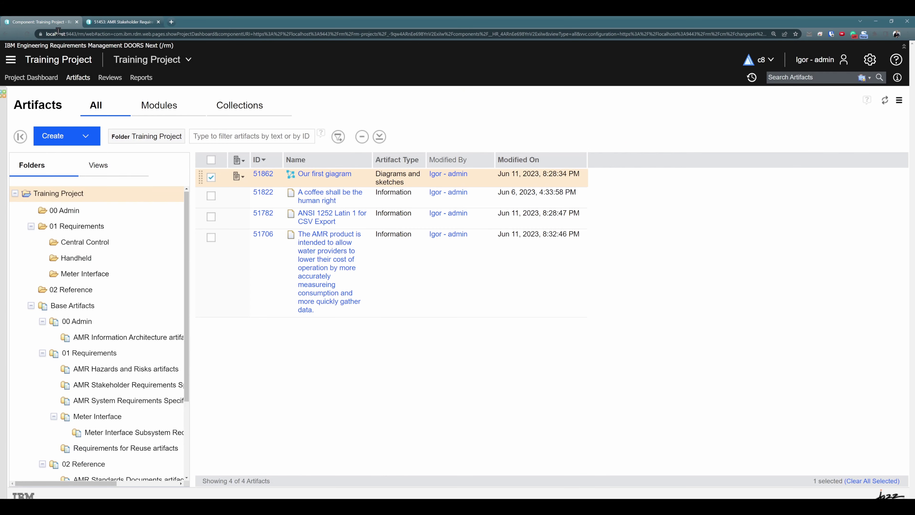
pyautogui.click(25, 34)
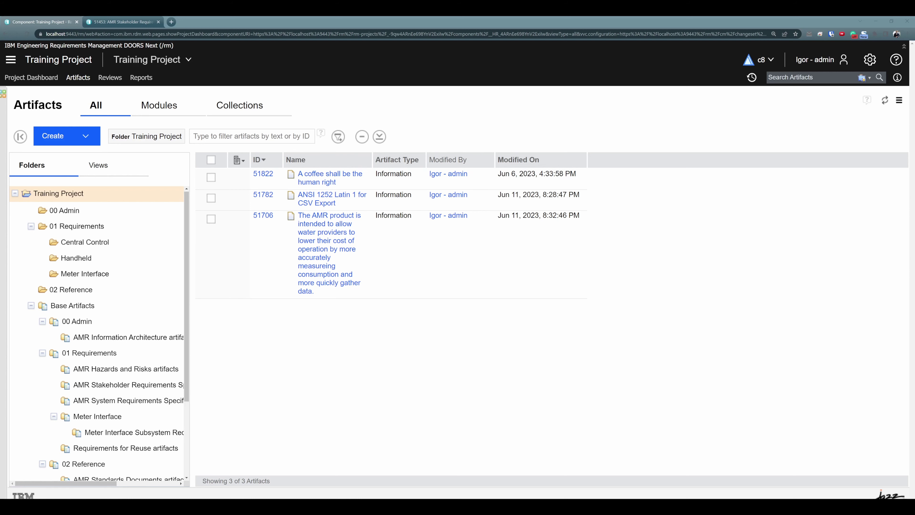
pyautogui.click(334, 247)
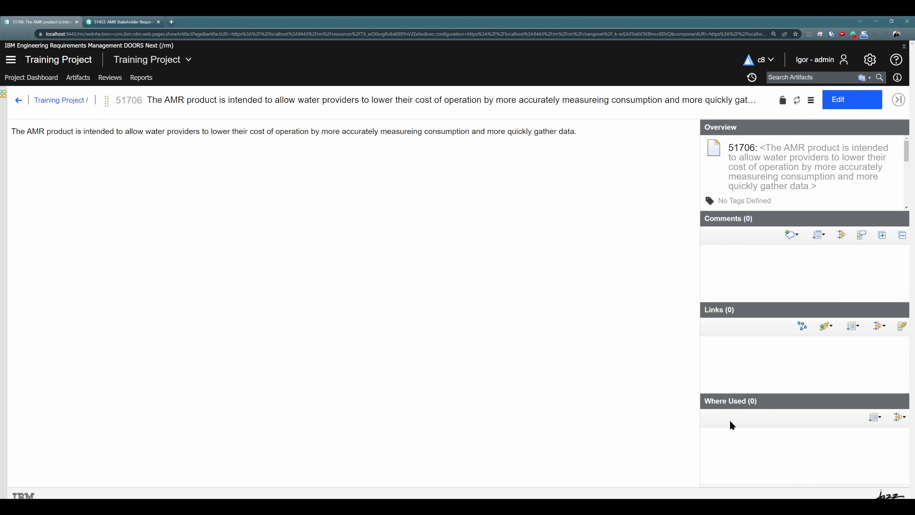
pyautogui.click(17, 102)
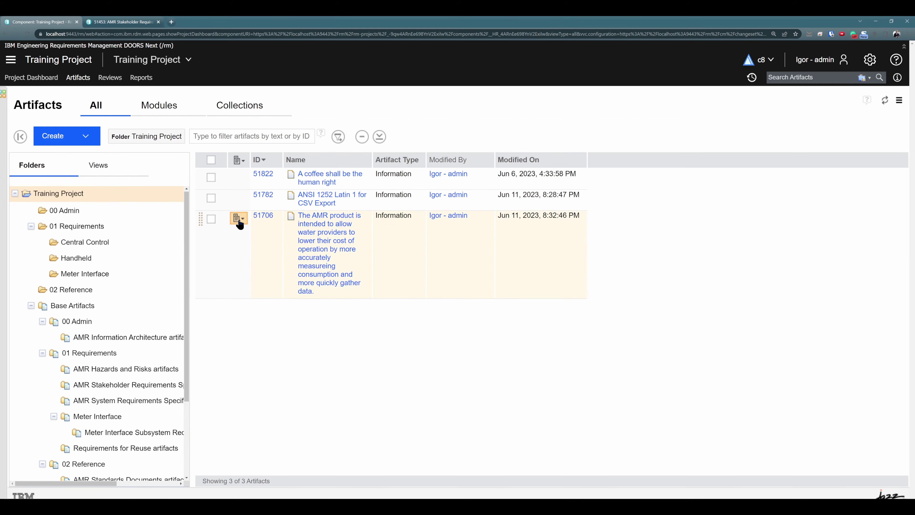
# - Permanently delete artifact 51706 from the project's artifact list
pyautogui.click(237, 218)
pyautogui.click(282, 172)
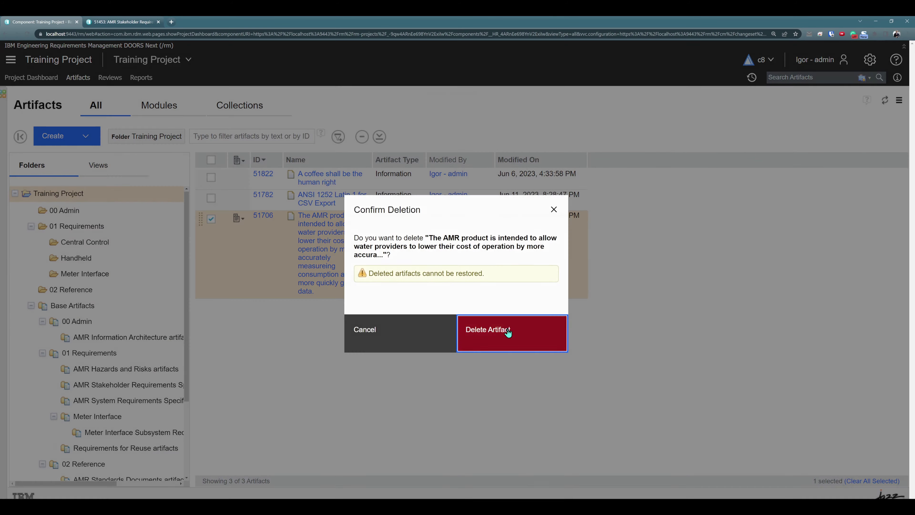
pyautogui.click(508, 328)
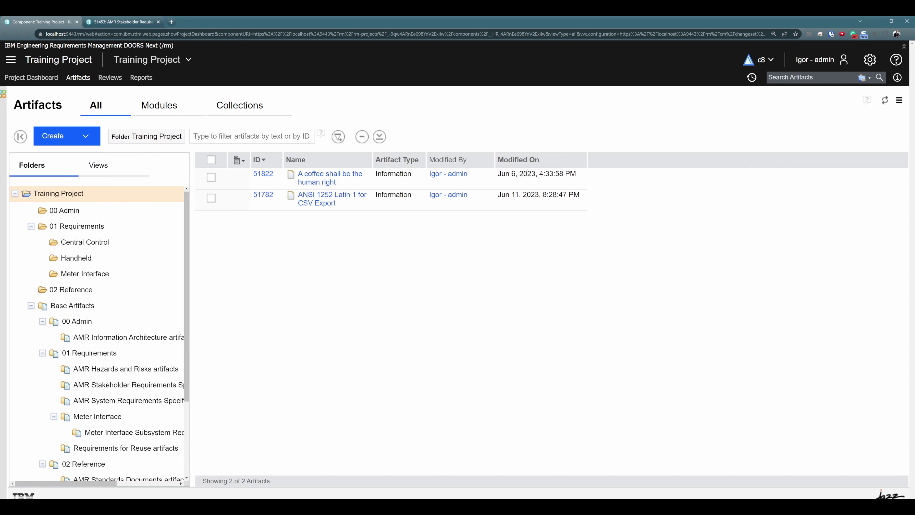
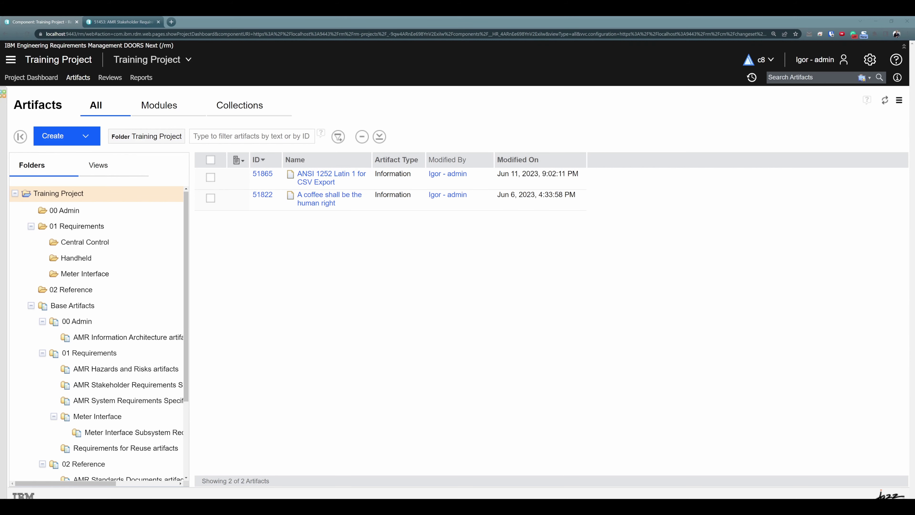
# - Remove "A coffee shall be the human right" from the AMR Stakeholder Requirements Specification module, with permanent deletion enabled if no other module contains it
pyautogui.click(108, 23)
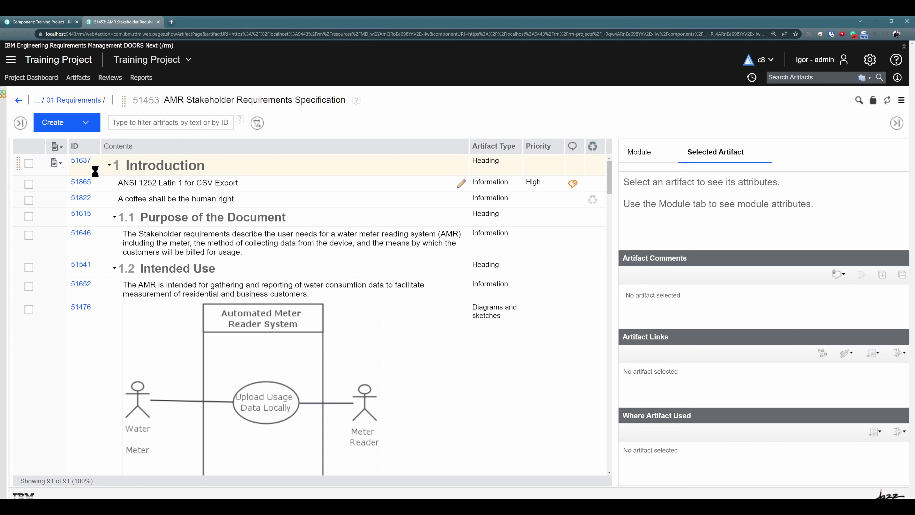
pyautogui.click(163, 201)
pyautogui.press('Delete')
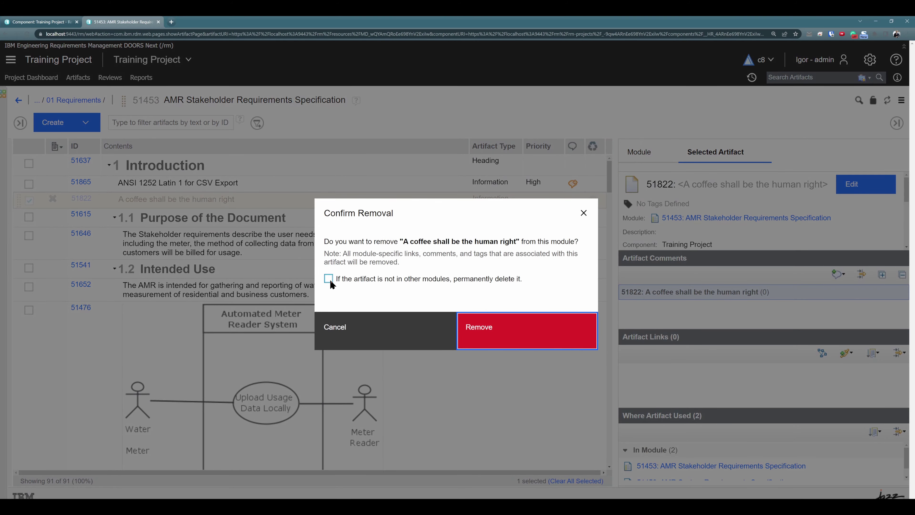
pyautogui.click(329, 278)
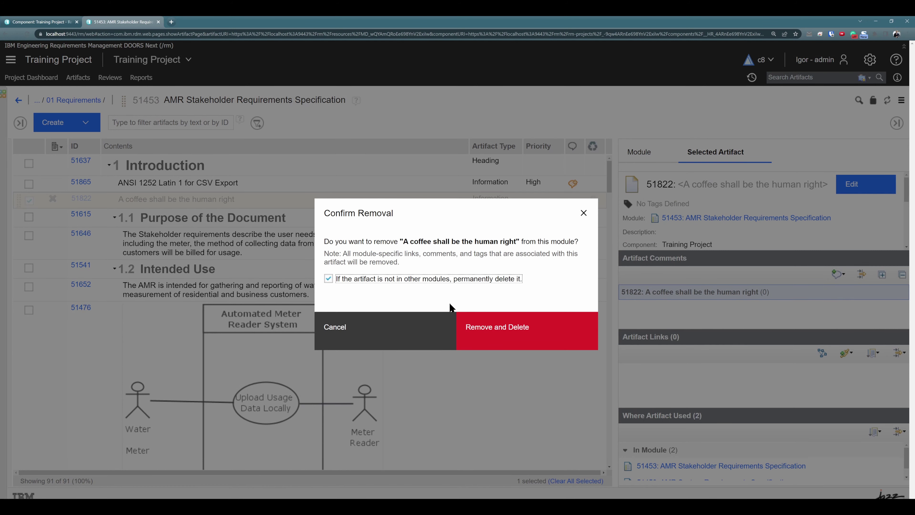
pyautogui.click(486, 333)
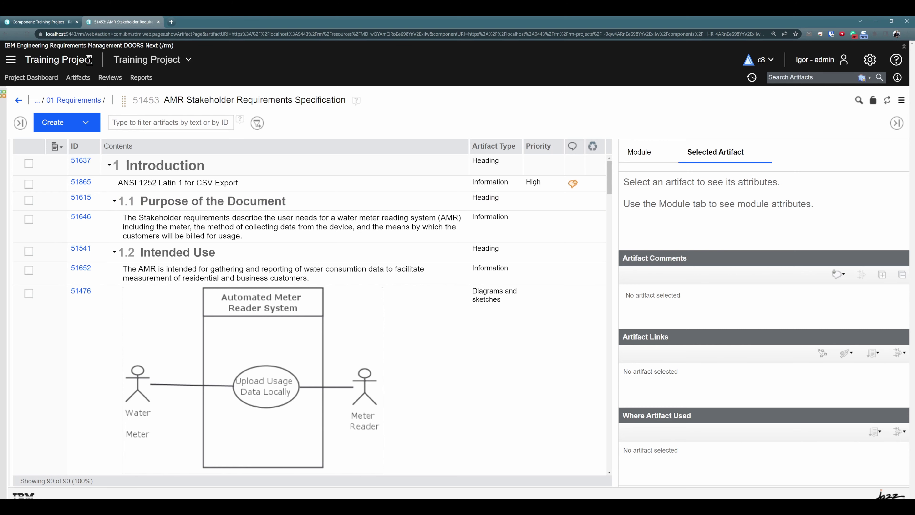
# - Check the project's root folder for "A coffee shall be the human right" and open that artifact to examine where it is used
pyautogui.click(52, 21)
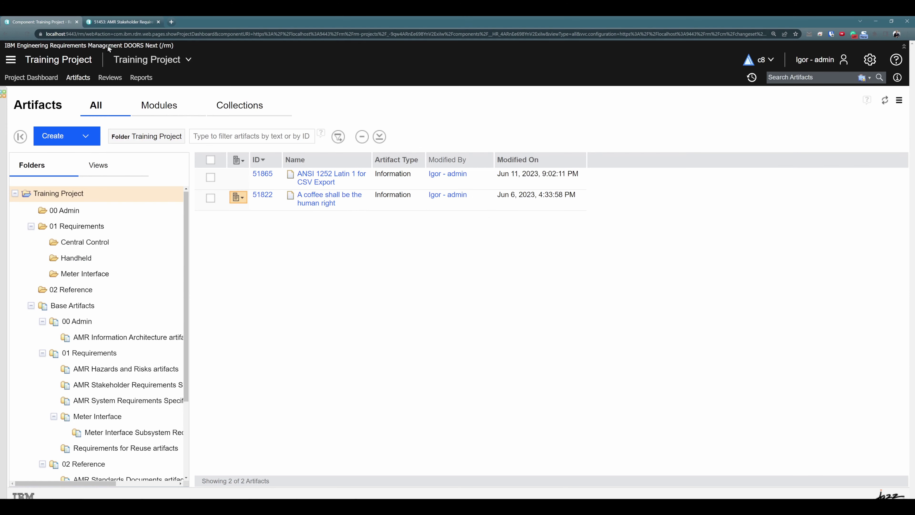
pyautogui.click(28, 34)
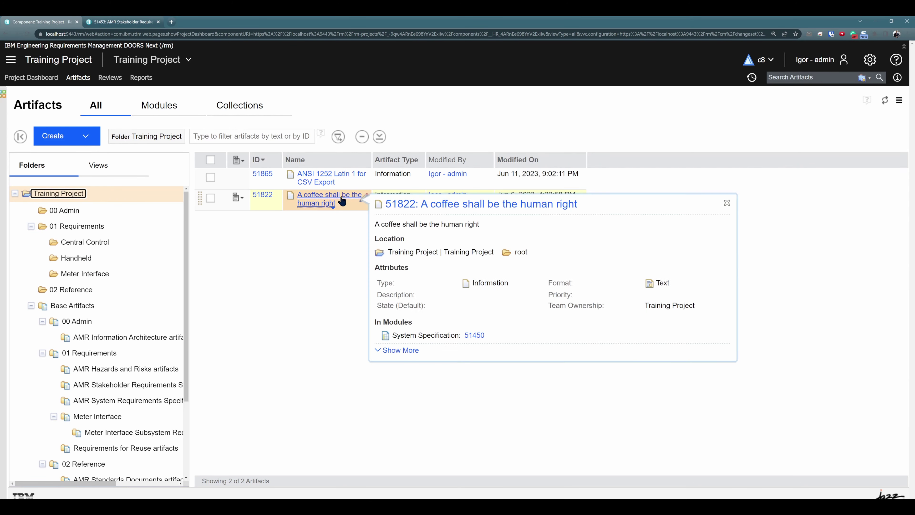
pyautogui.click(321, 202)
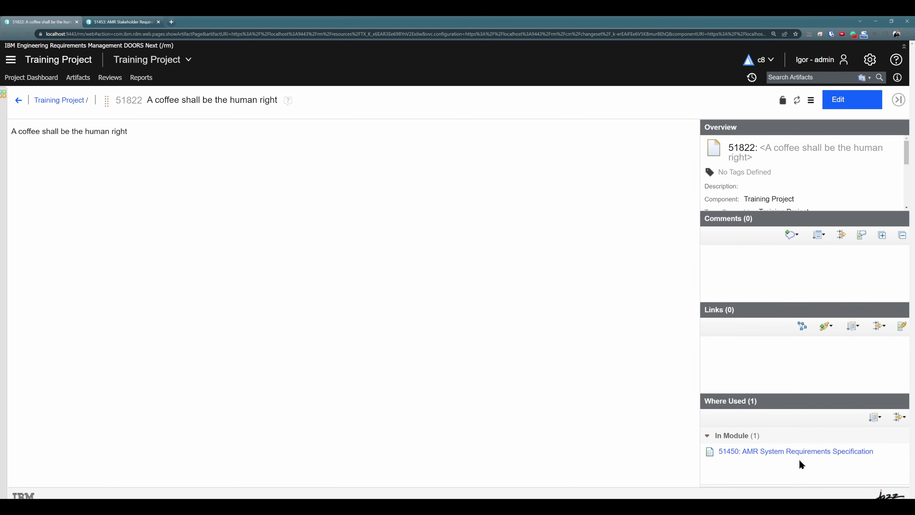
# - Examine the comments and links of "ANSI 1252 Latin 1 for CSV Export" in the AMR Stakeholder Requirements Specification module
pyautogui.click(108, 22)
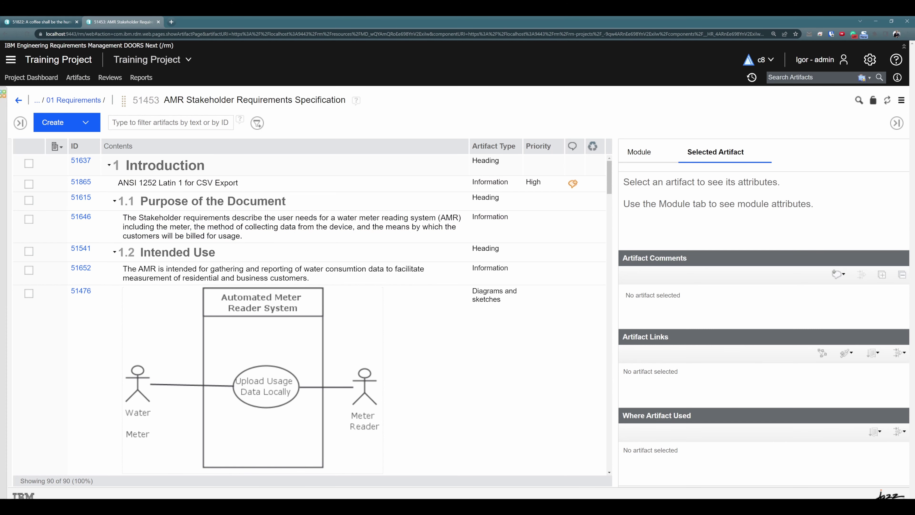
pyautogui.click(29, 163)
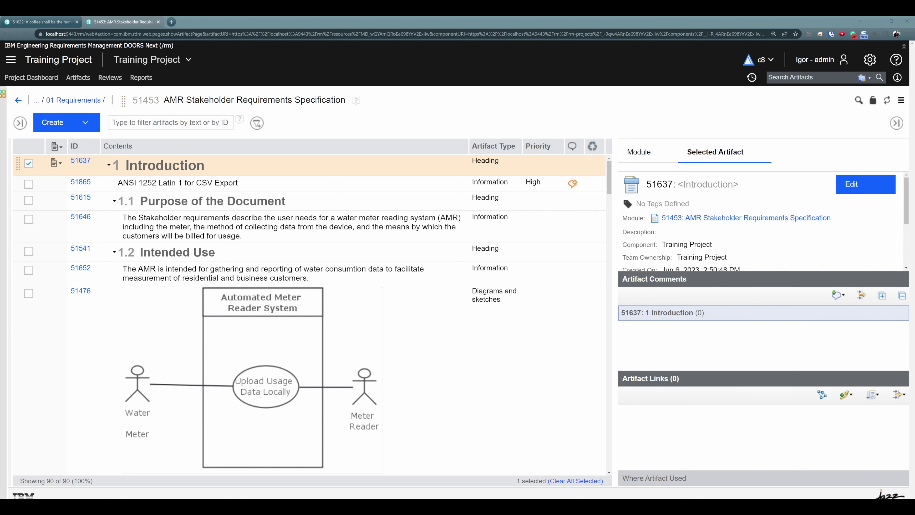
pyautogui.click(197, 184)
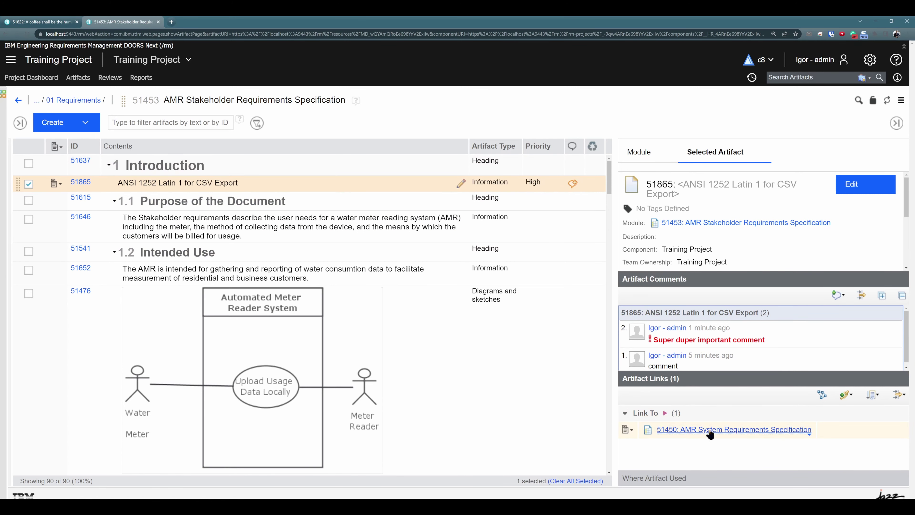
pyautogui.click(785, 337)
pyautogui.scroll(-1, 736, 335)
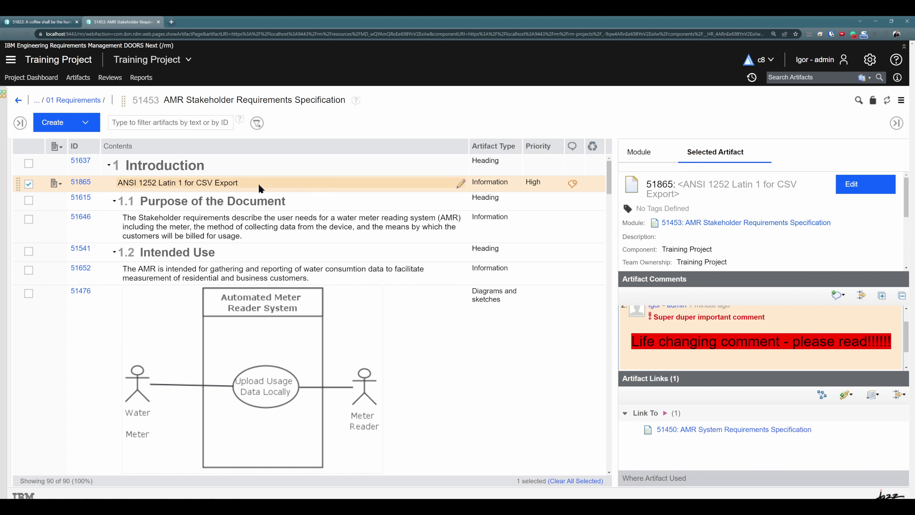
# - Remove "ANSI 1252 Latin 1 for CSV Export" from the module without permanent deletion, and return to the project's artifact list
pyautogui.press('Delete')
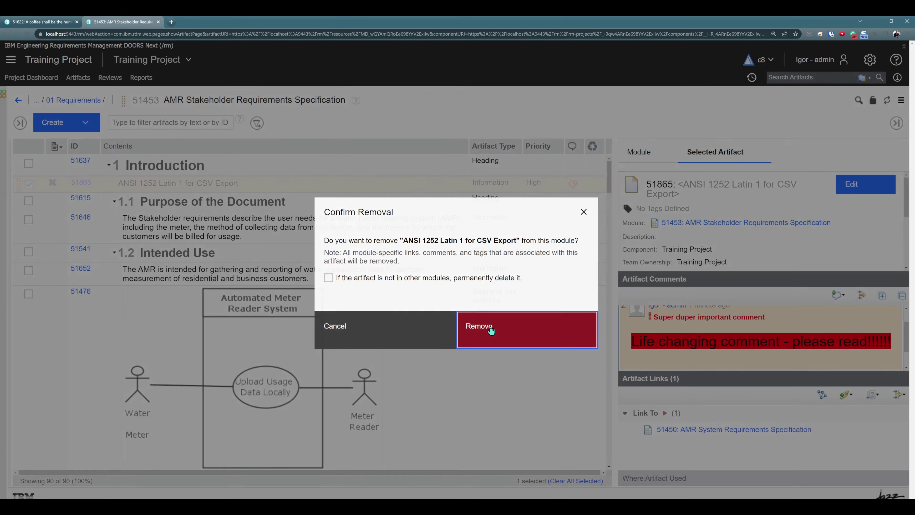
pyautogui.click(468, 327)
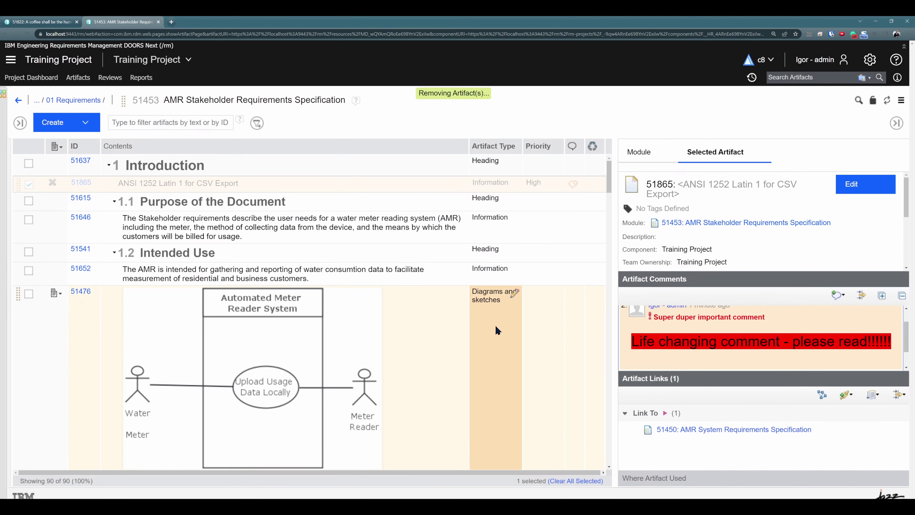
pyautogui.click(49, 22)
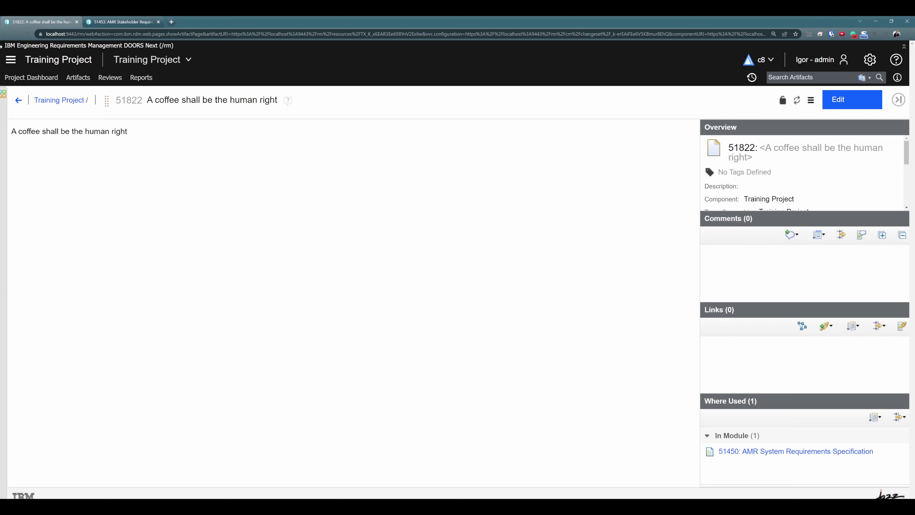
pyautogui.click(19, 105)
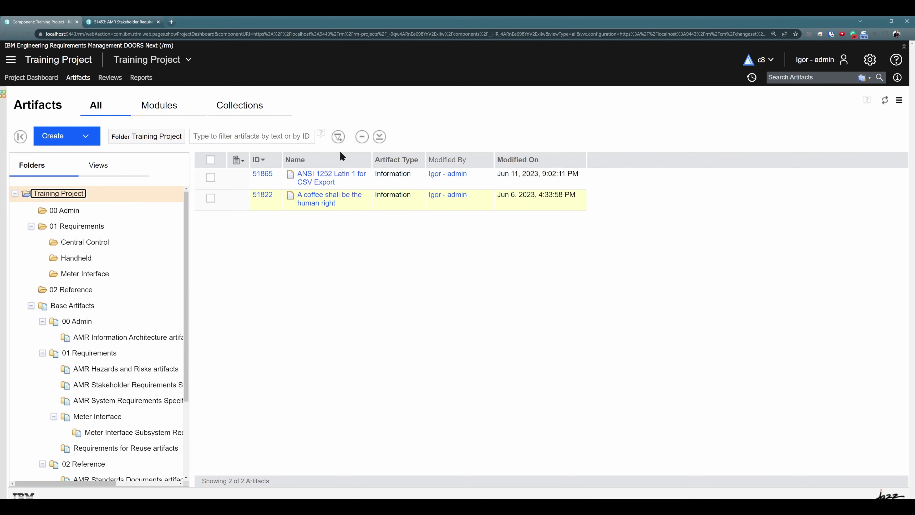
# - Add the existing artifact "ANSI 1252 Latin 1 for CSV Export" back to the AMR Stakeholder Requirements Specification module and move it directly below the Introduction heading
pyautogui.click(122, 22)
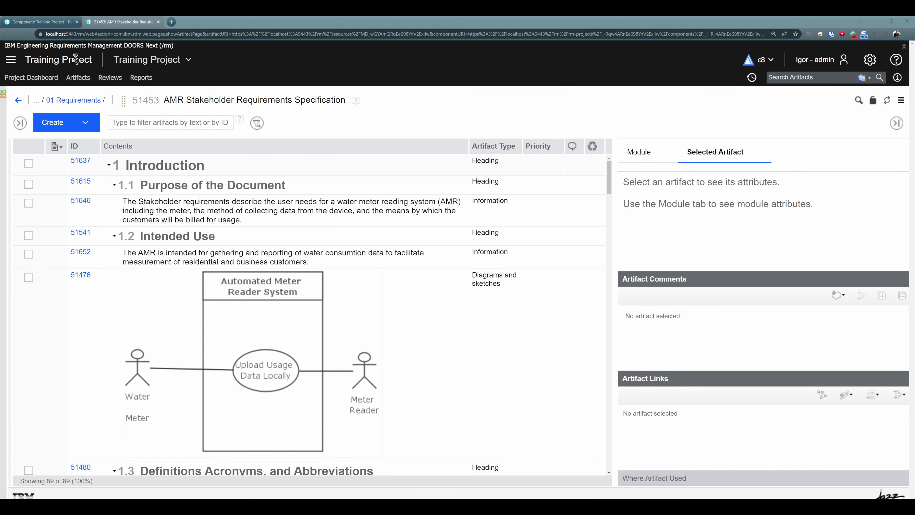
pyautogui.click(80, 126)
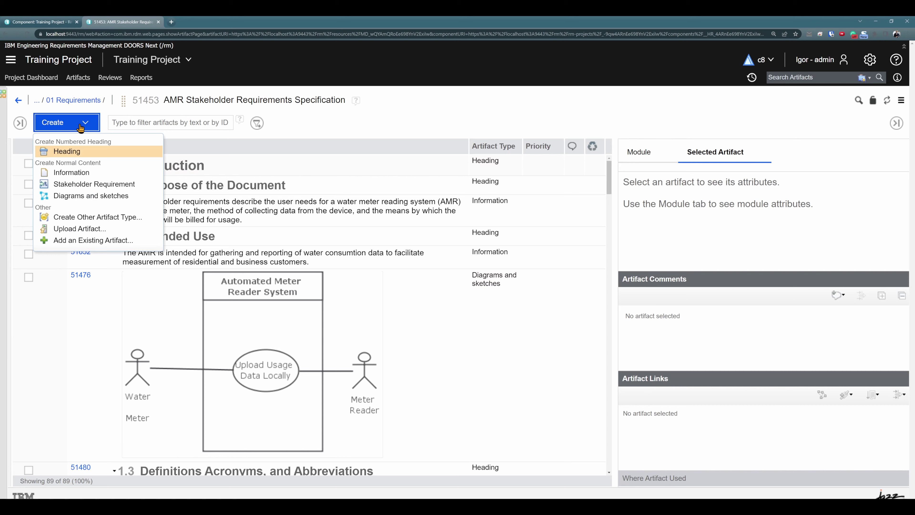
pyautogui.click(93, 240)
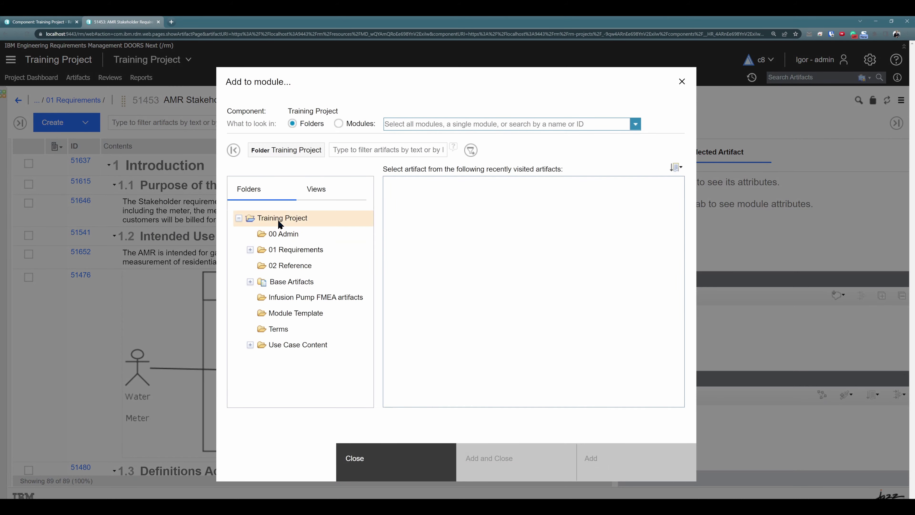
pyautogui.click(277, 219)
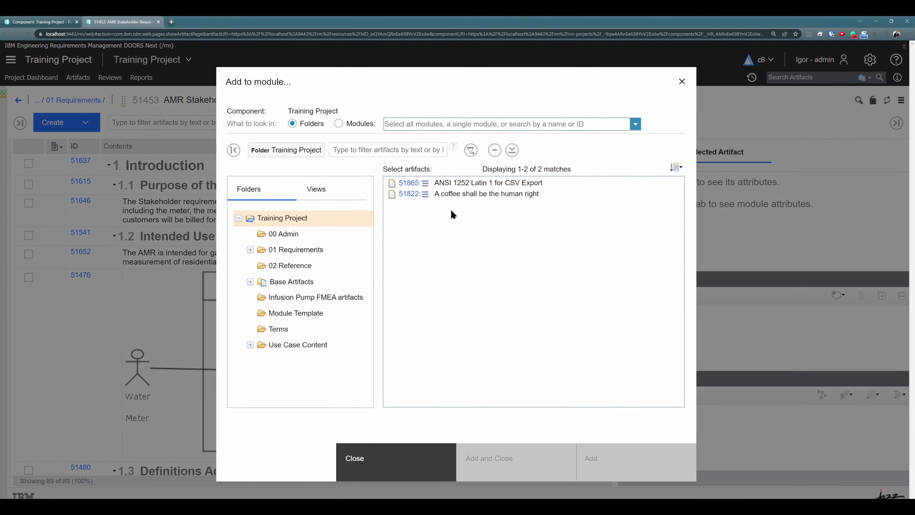
pyautogui.click(468, 183)
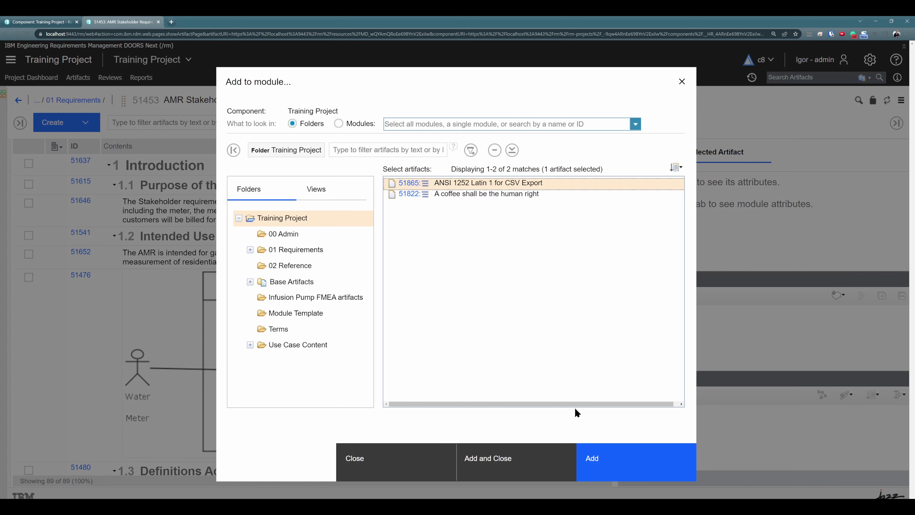
pyautogui.click(537, 467)
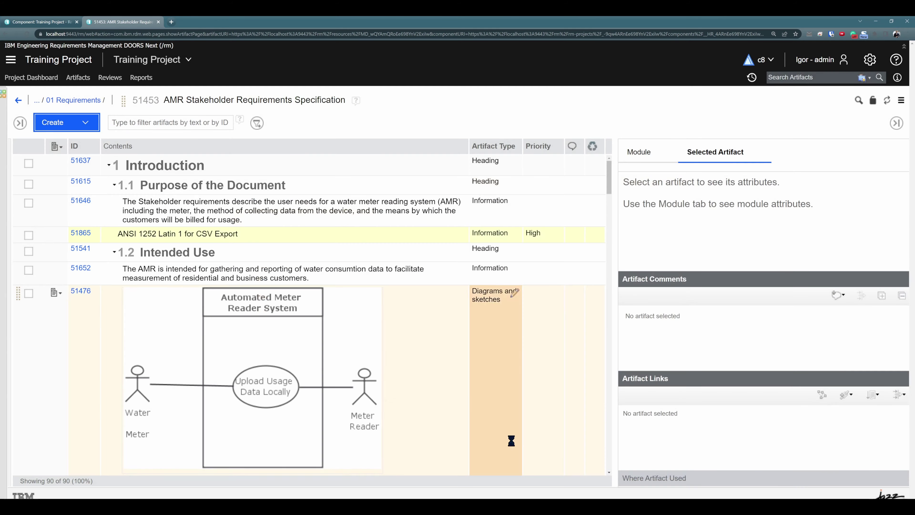
pyautogui.click(183, 235)
pyautogui.moveTo(18, 236); pyautogui.dragTo(27, 180)
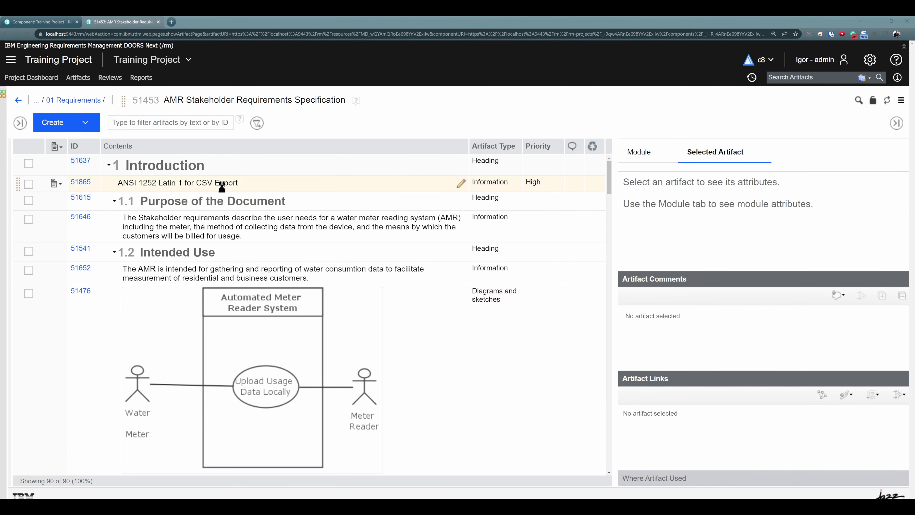
# - Check the re-added artifact 51865 for comments and links in the module, and review its summary in the project's artifact list
pyautogui.click(530, 185)
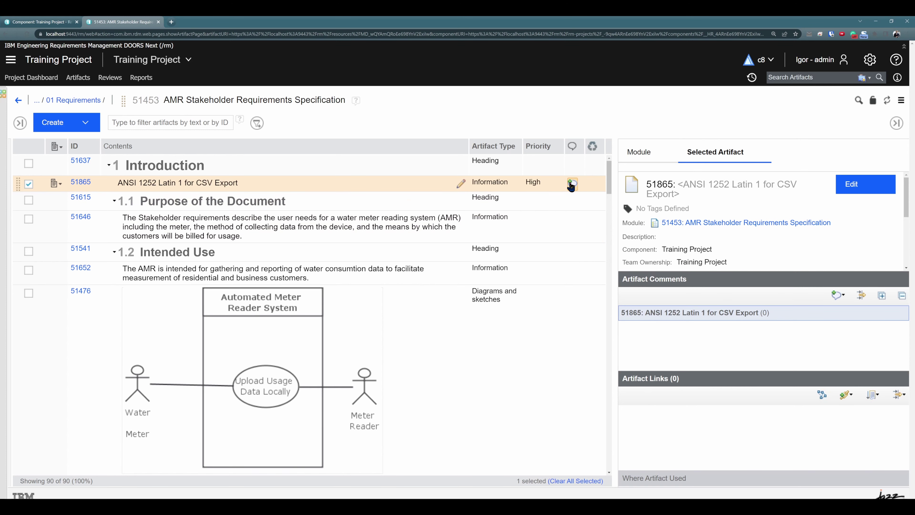
pyautogui.click(573, 184)
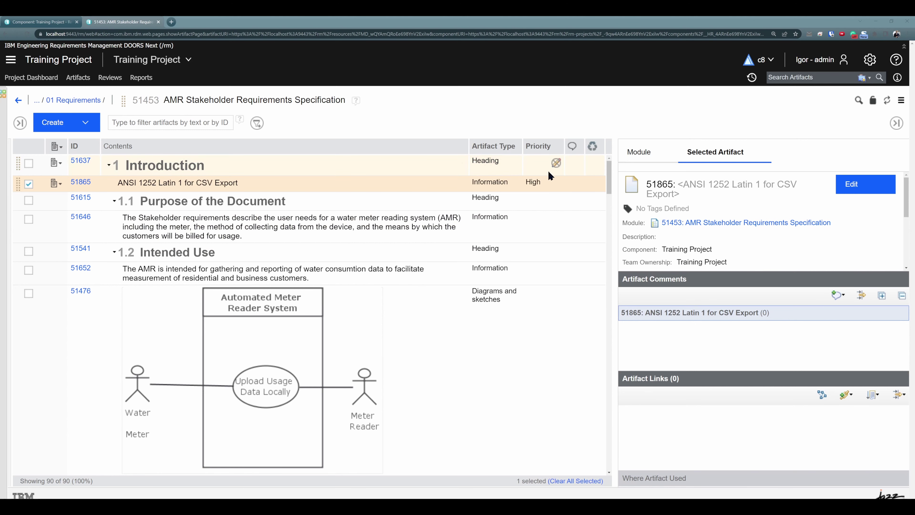
pyautogui.click(573, 183)
pyautogui.click(41, 22)
pyautogui.moveTo(303, 188)
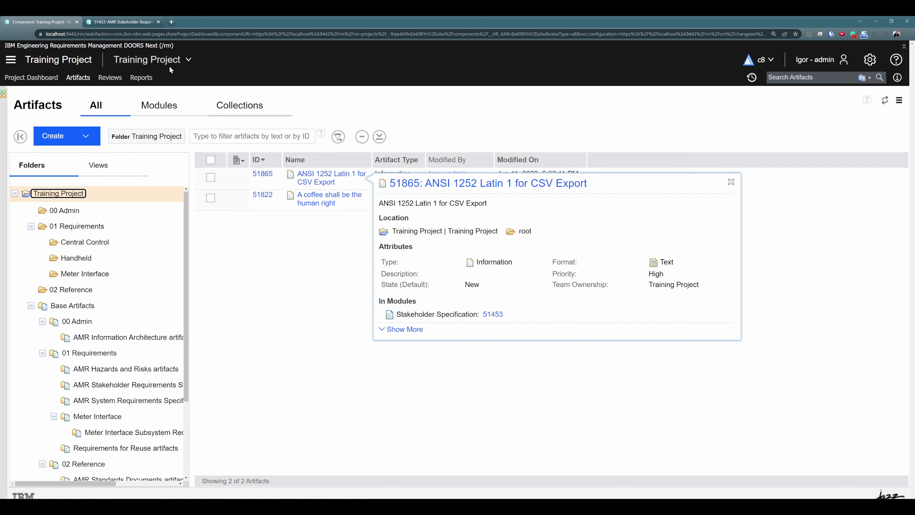
# - Open the artifact attribute definitions in the Training Project's component properties
pyautogui.click(113, 21)
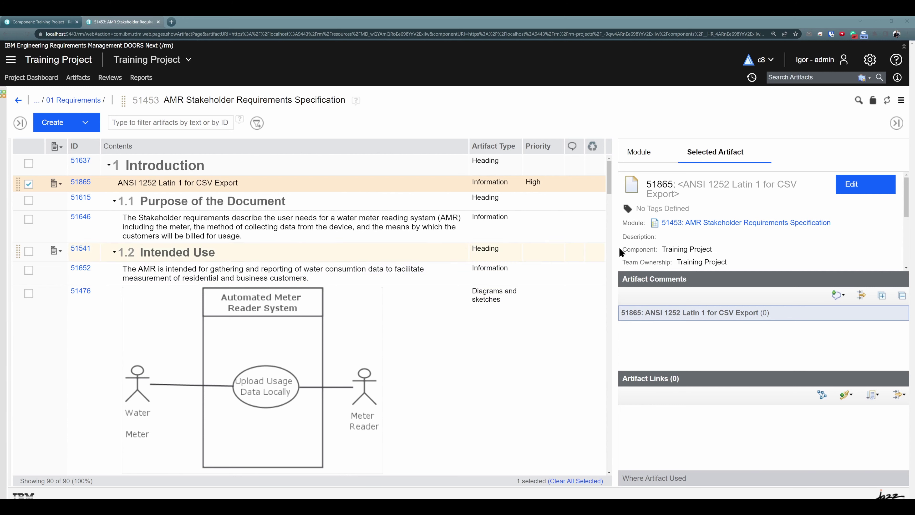
pyautogui.click(871, 62)
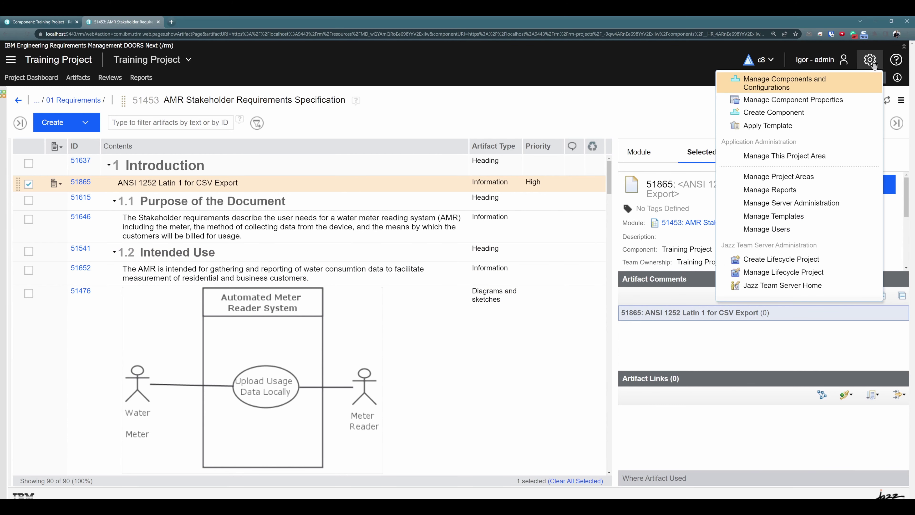
pyautogui.click(836, 102)
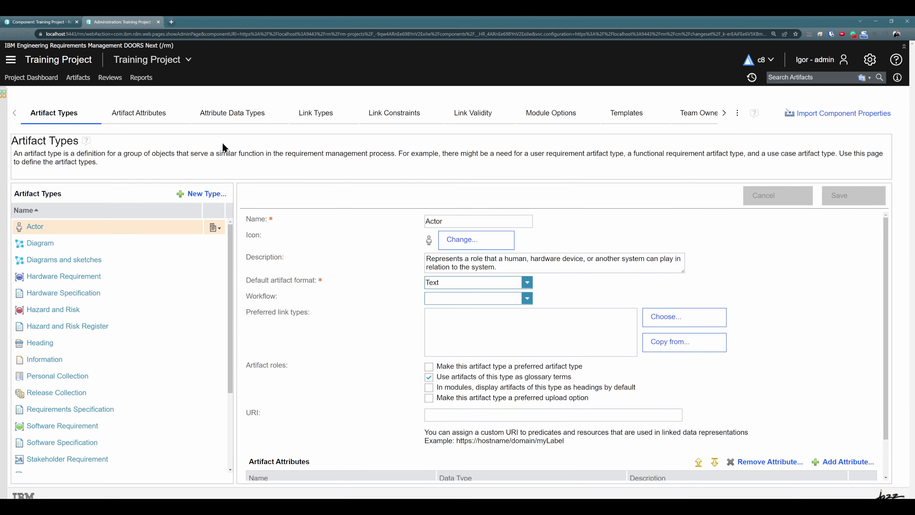
pyautogui.click(138, 115)
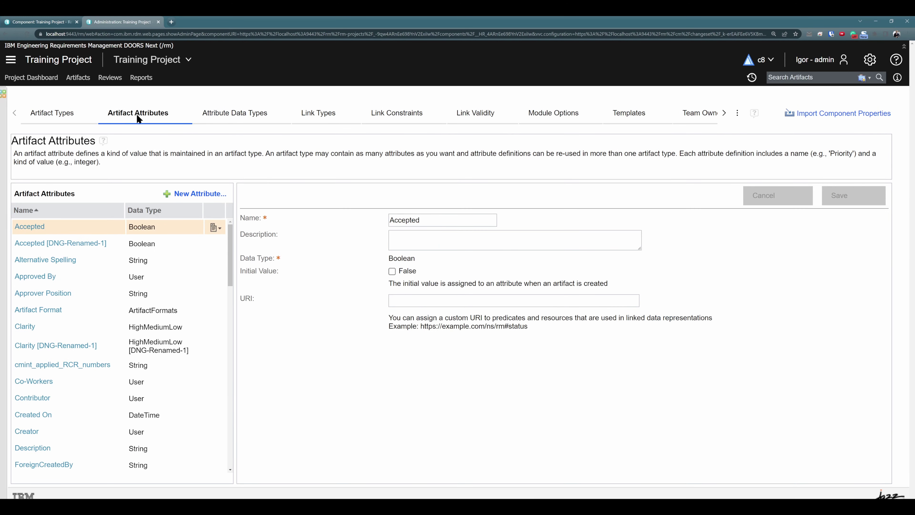
# - Create and save a new artifact attribute named "Deleted" with the Boolean data type
pyautogui.click(195, 195)
pyautogui.rightClick(453, 220)
pyautogui.doubleClick(442, 220)
pyautogui.press('BackSpace')
pyautogui.press('BackSpace')
pyautogui.press('BackSpace')
pyautogui.press('BackSpace')
pyautogui.press('BackSpace')
pyautogui.write('Deleted')
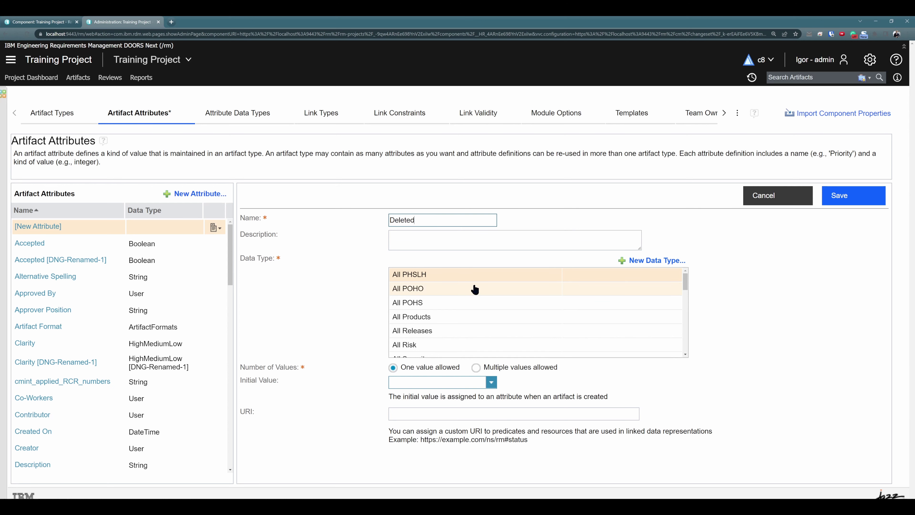
pyautogui.scroll(-2, 475, 290)
pyautogui.click(476, 341)
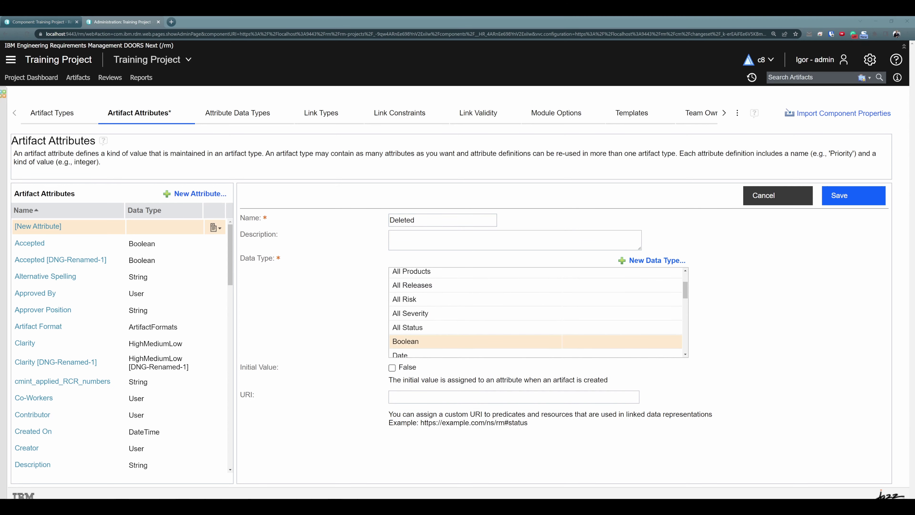
pyautogui.click(845, 195)
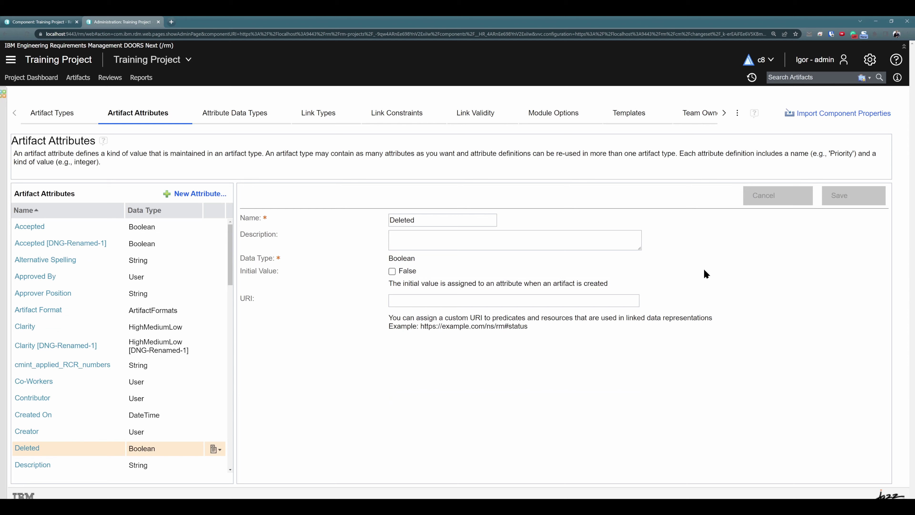
# - Add the Deleted attribute to the Stakeholder Requirement artifact type and save the type
pyautogui.click(54, 117)
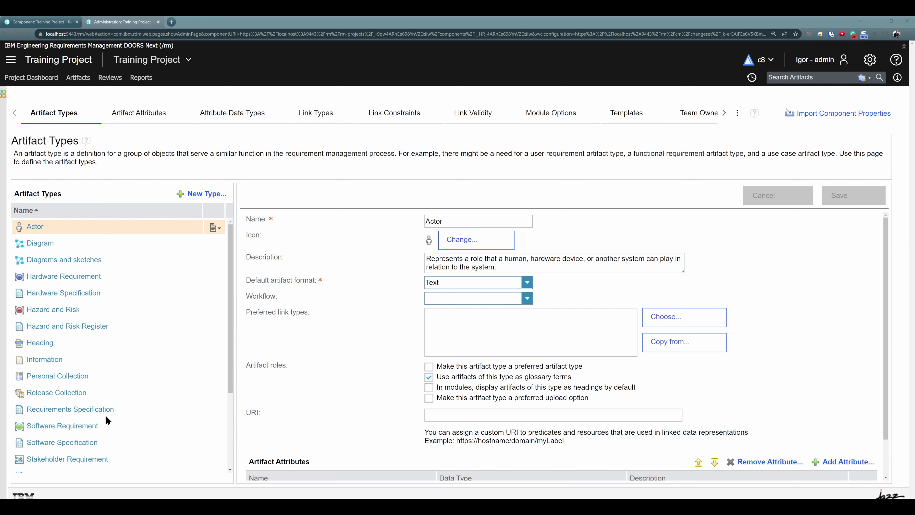
pyautogui.scroll(-1, 106, 414)
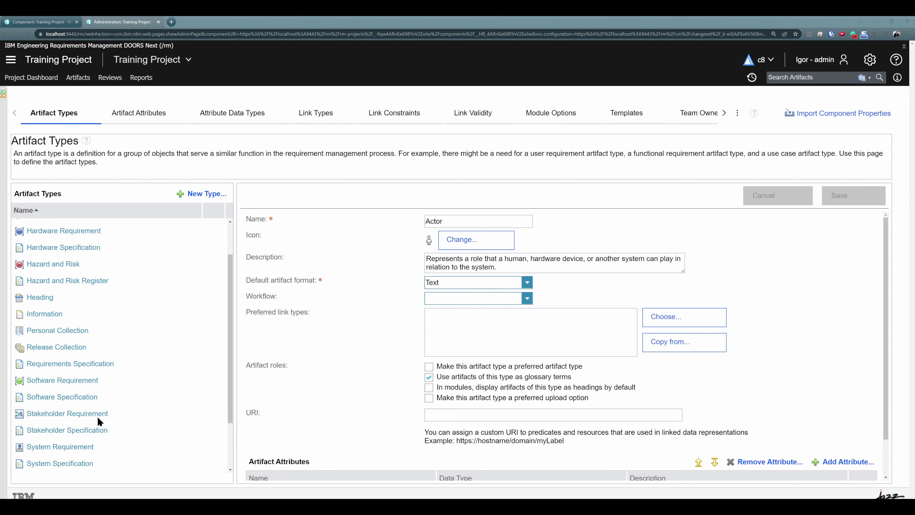
pyautogui.click(97, 415)
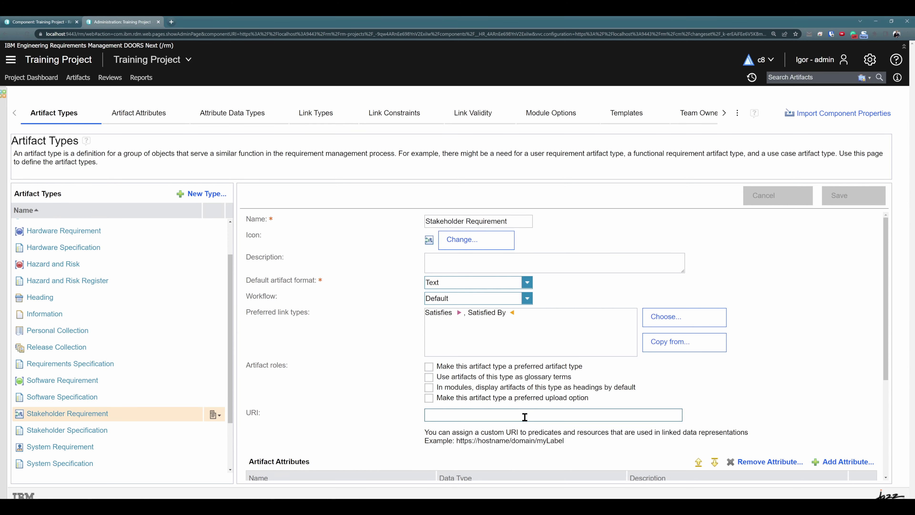
pyautogui.scroll(-1, 178, 370)
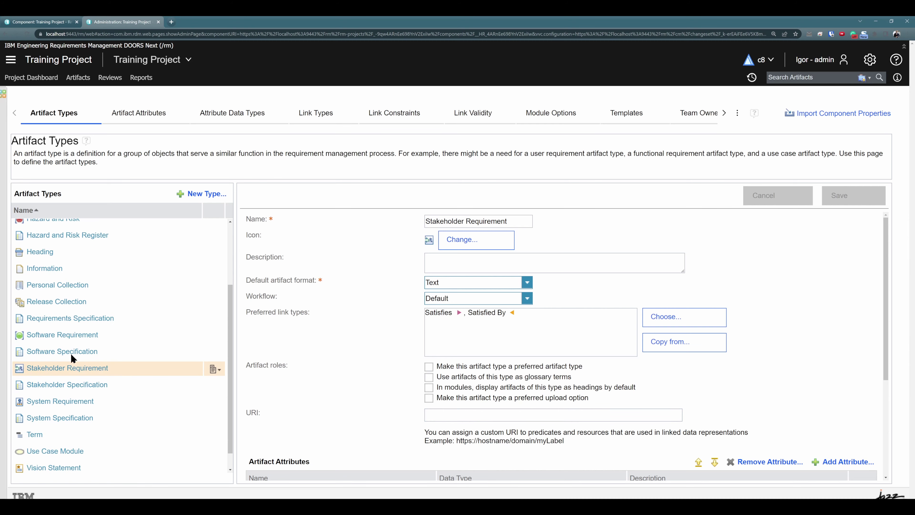
pyautogui.scroll(-3, 569, 377)
pyautogui.click(830, 324)
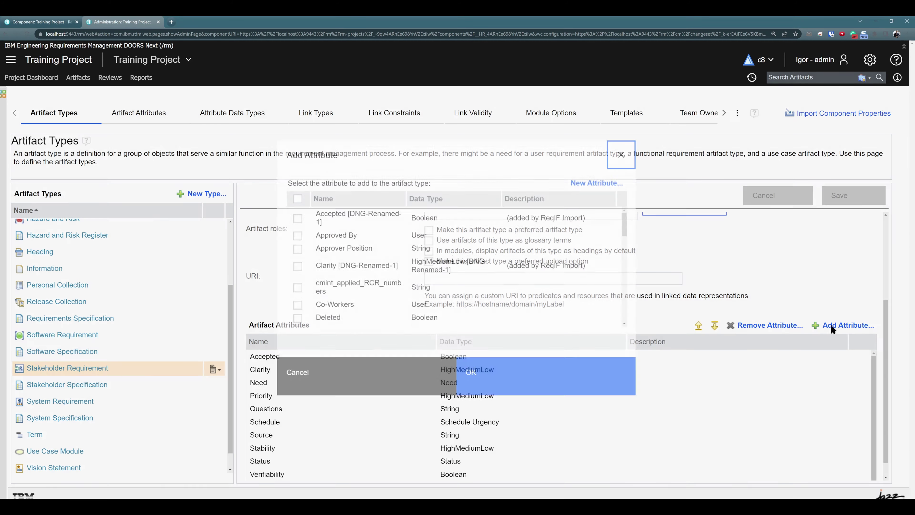
pyautogui.click(298, 324)
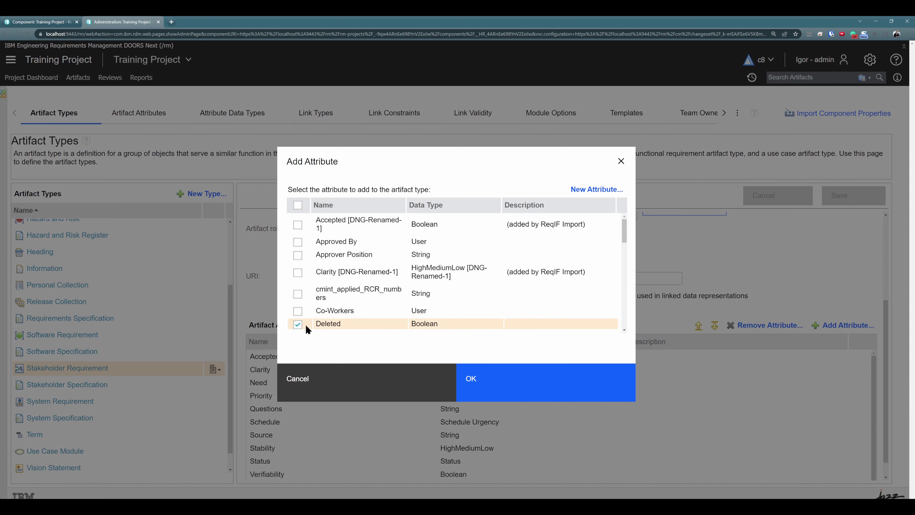
pyautogui.click(513, 386)
pyautogui.click(845, 197)
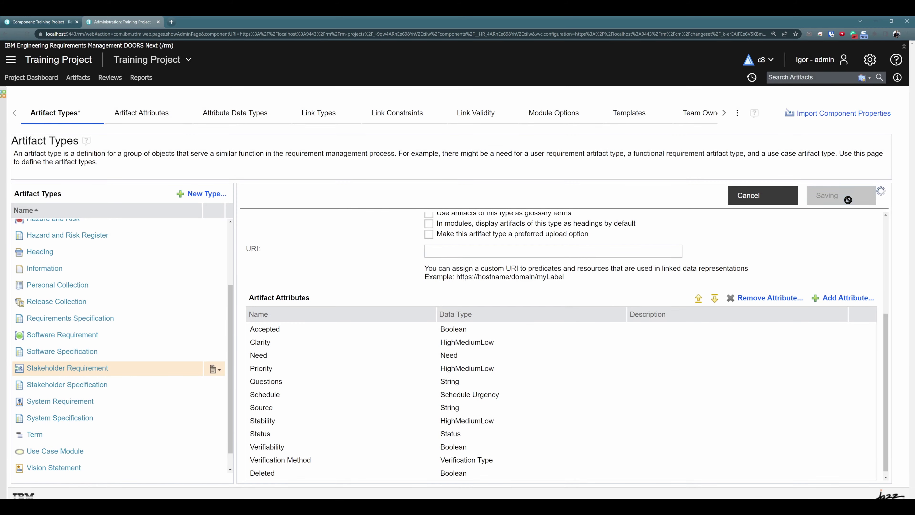
# - Add the existing Boolean attribute Deleted to the Information artifact type
pyautogui.click(45, 269)
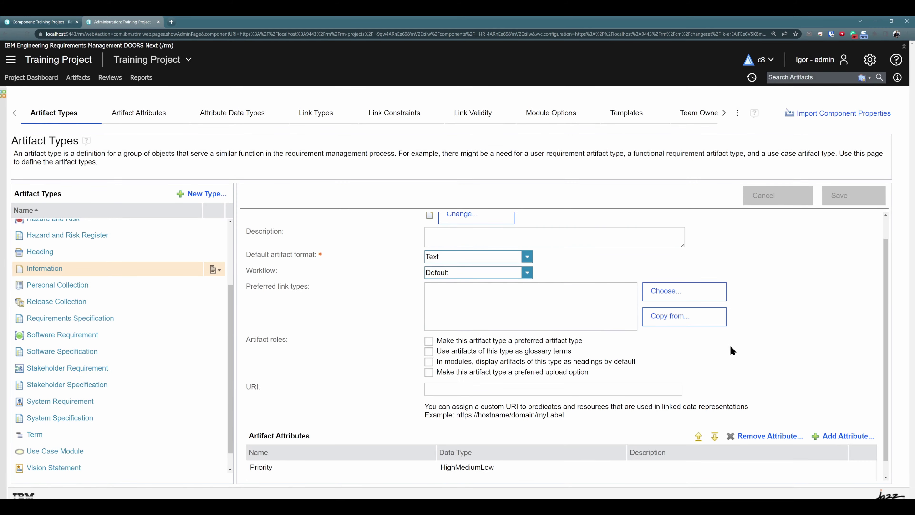
pyautogui.click(841, 419)
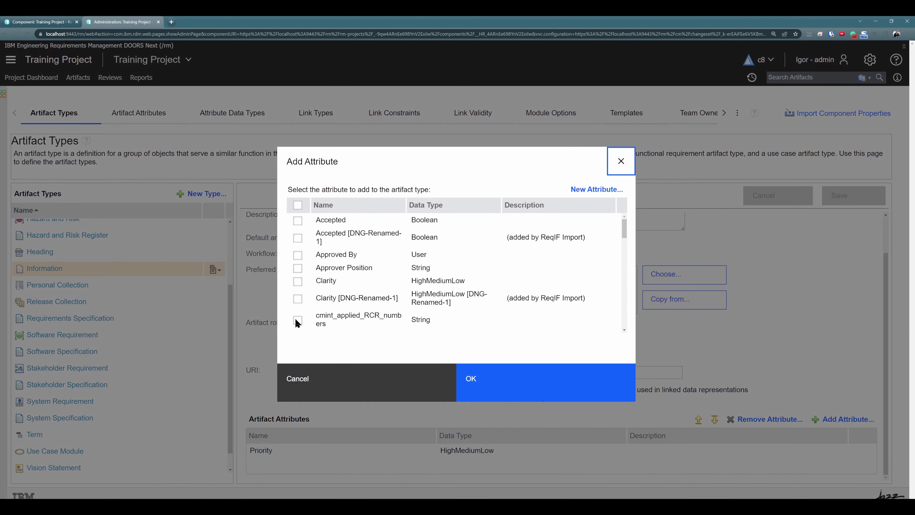
pyautogui.scroll(-1, 306, 294)
pyautogui.click(297, 305)
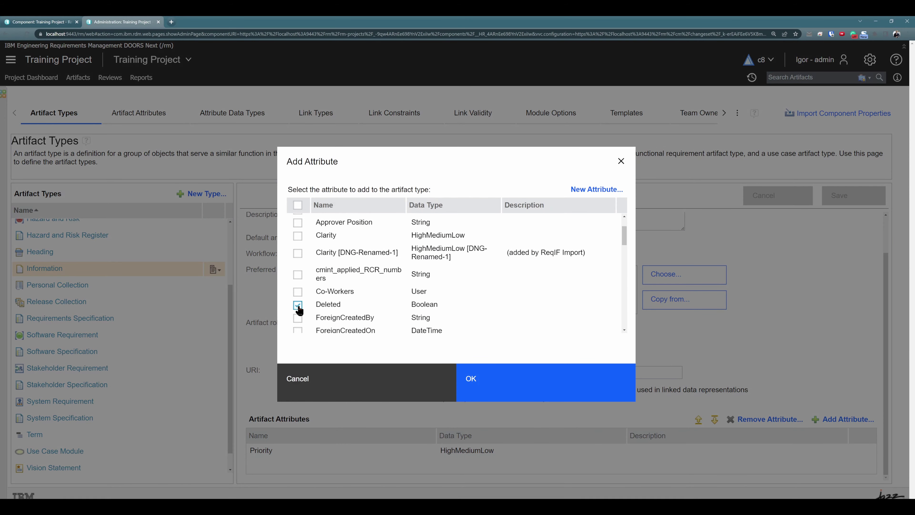
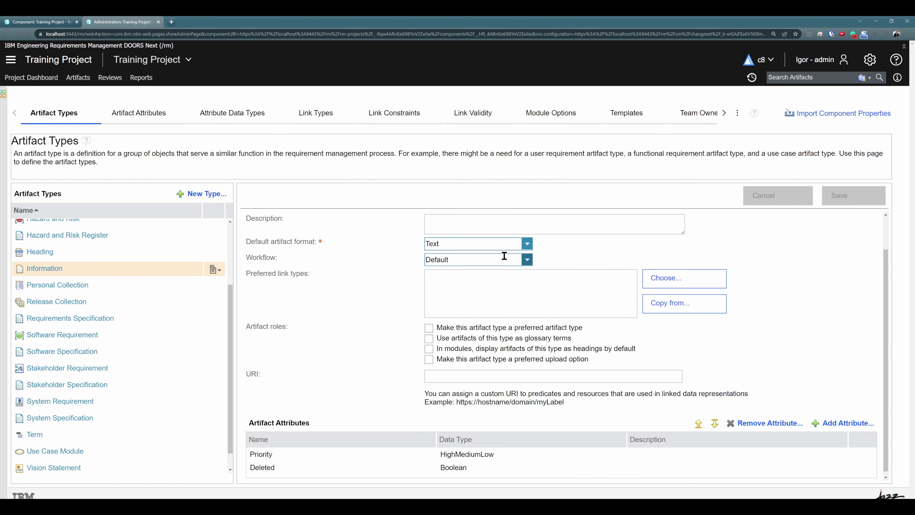
# - Open the AMR Stakeholder Requirements Specification module from the project's modules
pyautogui.click(79, 78)
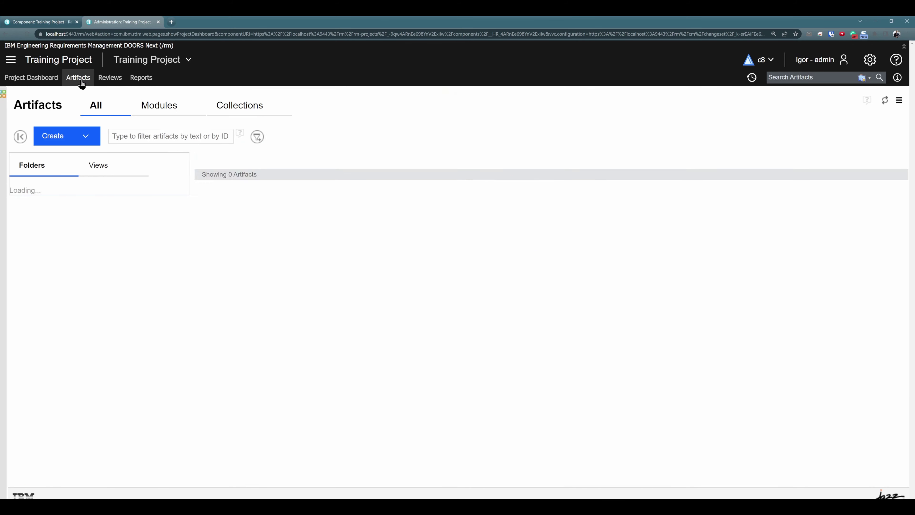
pyautogui.click(169, 115)
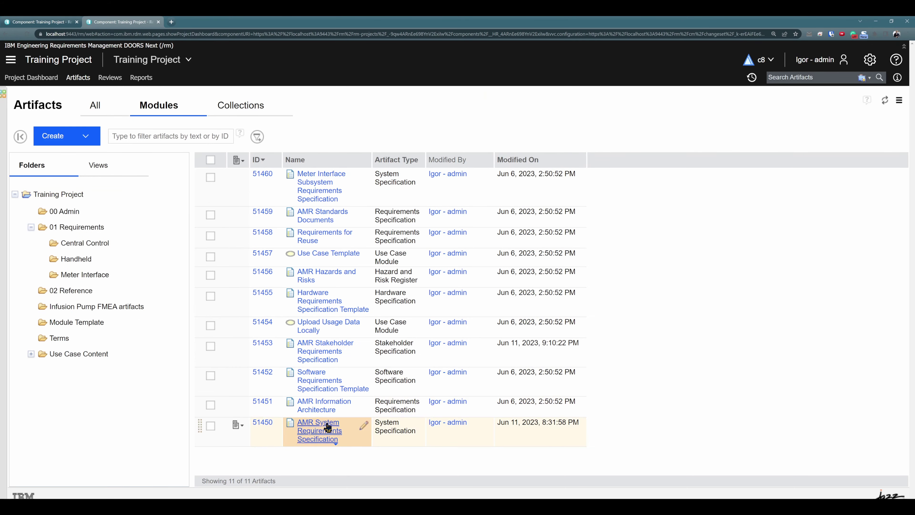
pyautogui.click(324, 346)
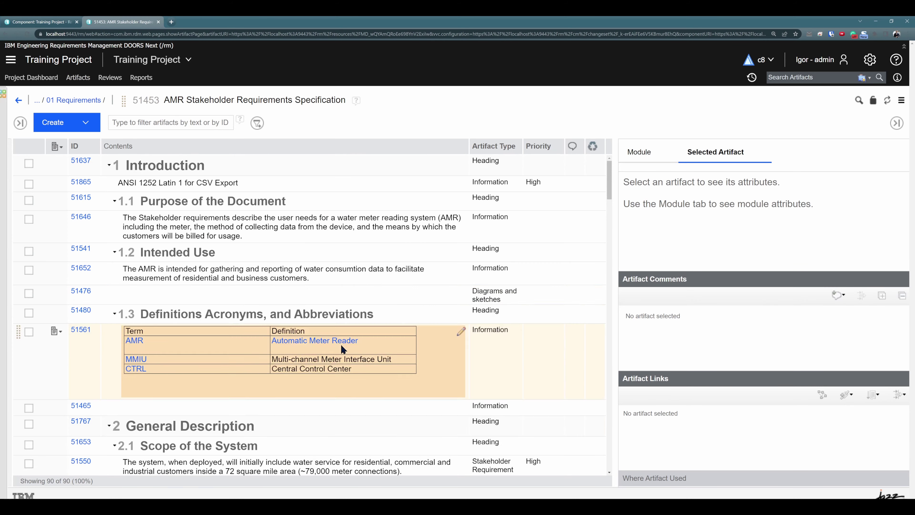
# - Add the Deleted attribute as a displayed column in the module's artifact table
pyautogui.click(896, 123)
pyautogui.rightClick(633, 153)
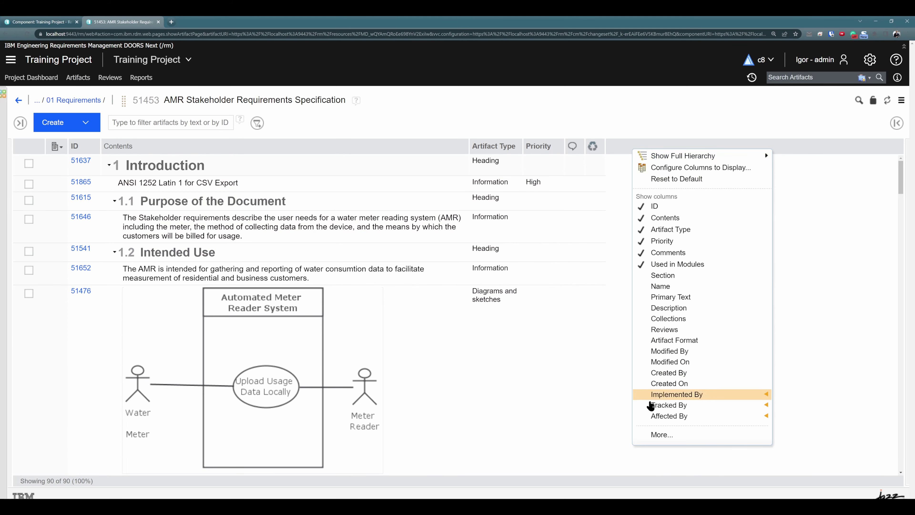
pyautogui.click(666, 434)
pyautogui.click(245, 192)
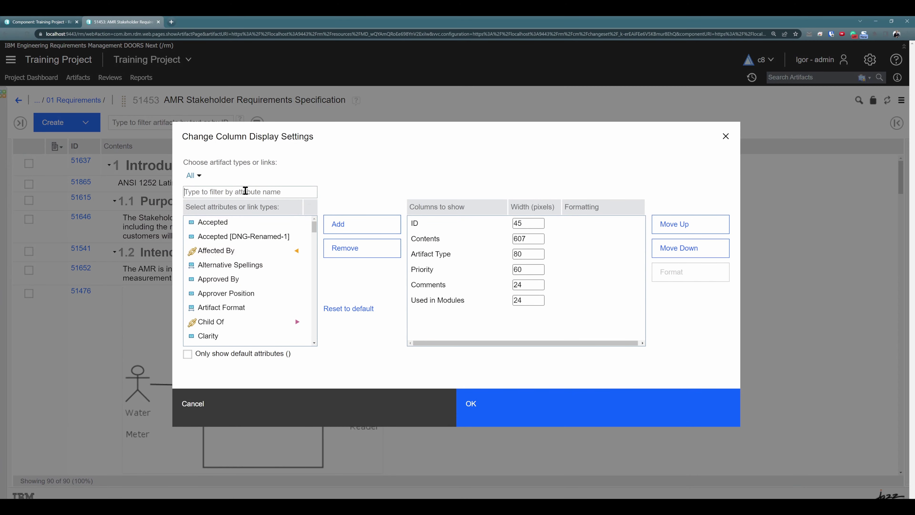
pyautogui.write('dele')
pyautogui.doubleClick(226, 230)
pyautogui.click(500, 403)
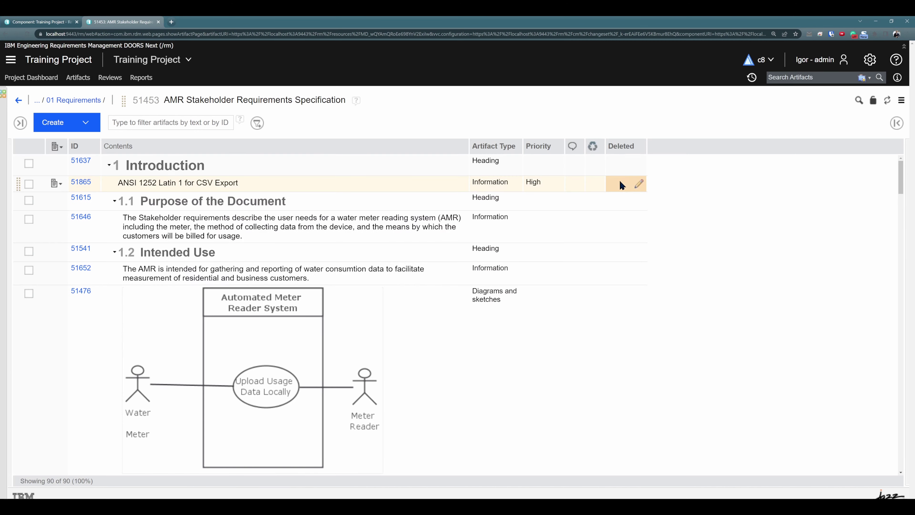
# - Set the Deleted attribute to True for artifacts 51865 and 51652
pyautogui.click(640, 185)
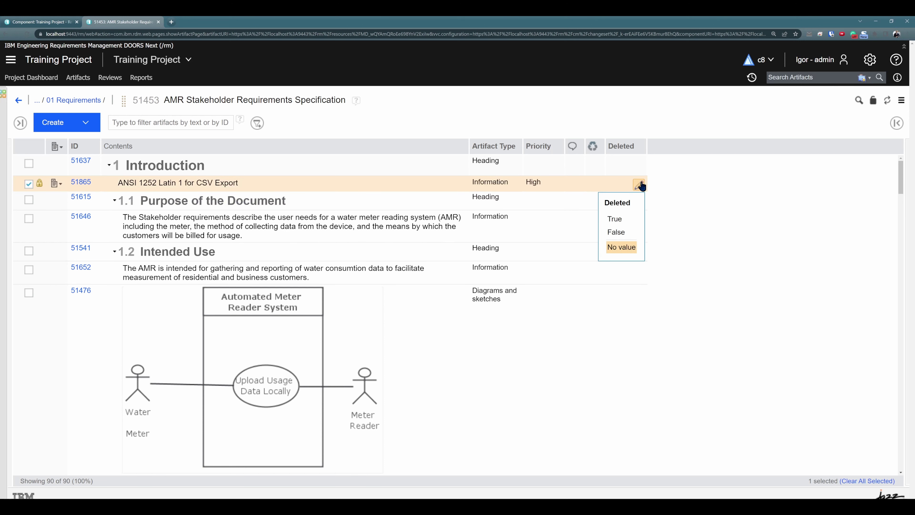
pyautogui.click(621, 219)
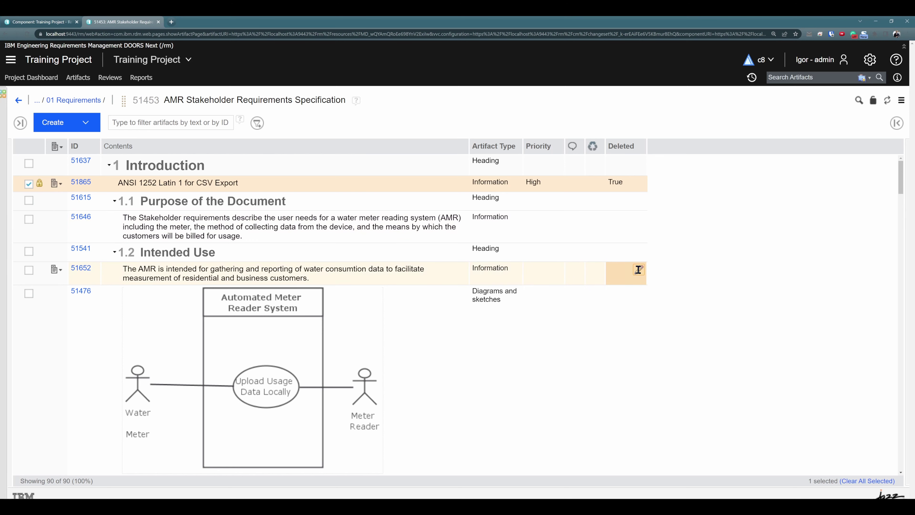
pyautogui.click(639, 270)
pyautogui.click(617, 306)
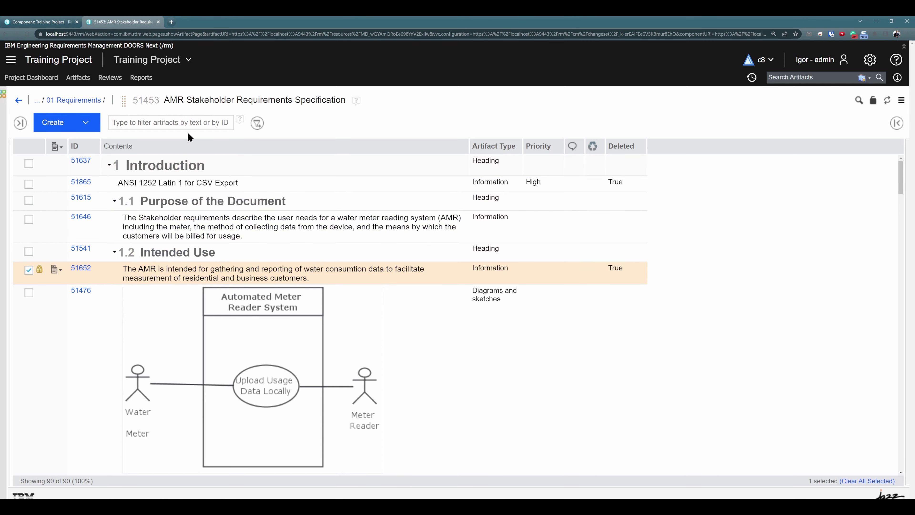
# - Filter the module with the condition "Deleted does not exist" to hide the flagged artifacts, and clear the filter
pyautogui.click(258, 123)
pyautogui.write('del')
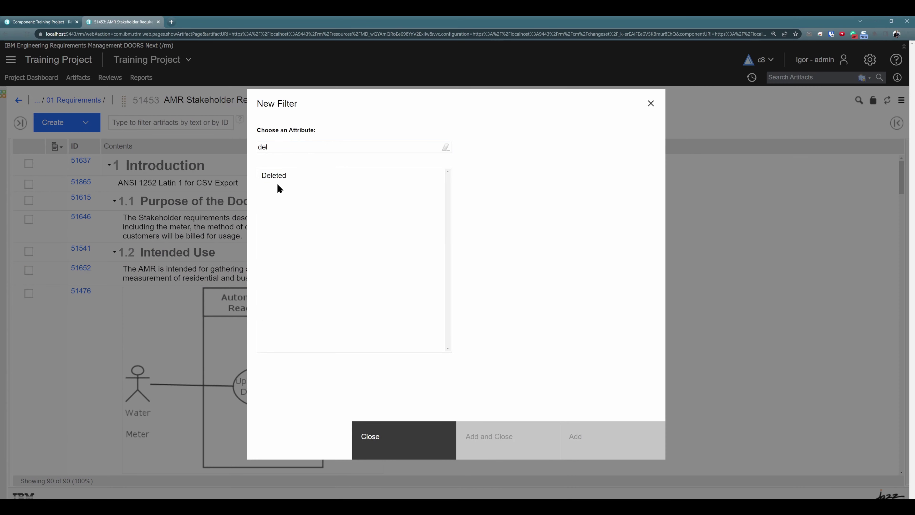
pyautogui.click(323, 175)
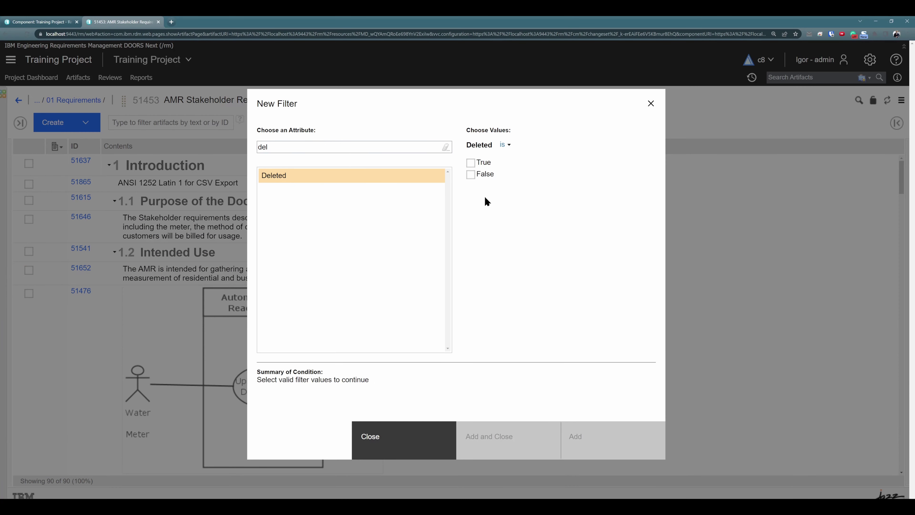
pyautogui.click(470, 162)
pyautogui.click(509, 145)
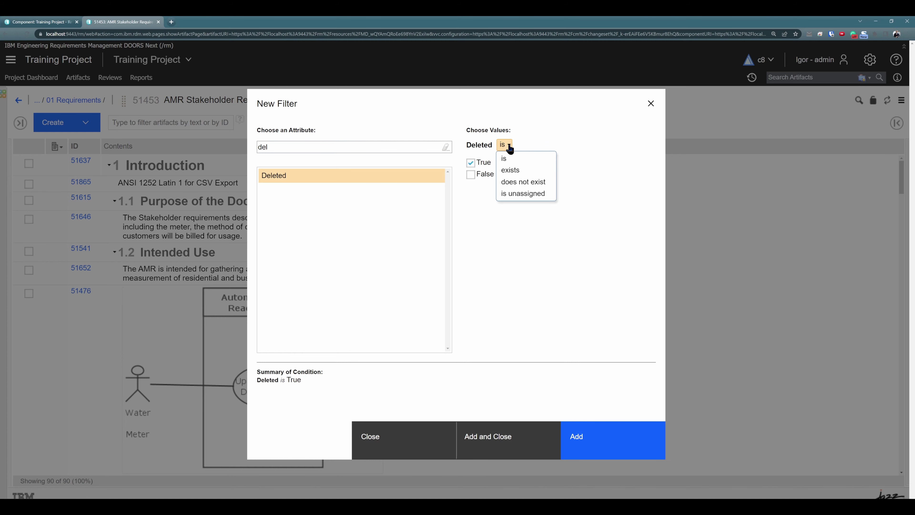
pyautogui.click(535, 184)
pyautogui.click(487, 434)
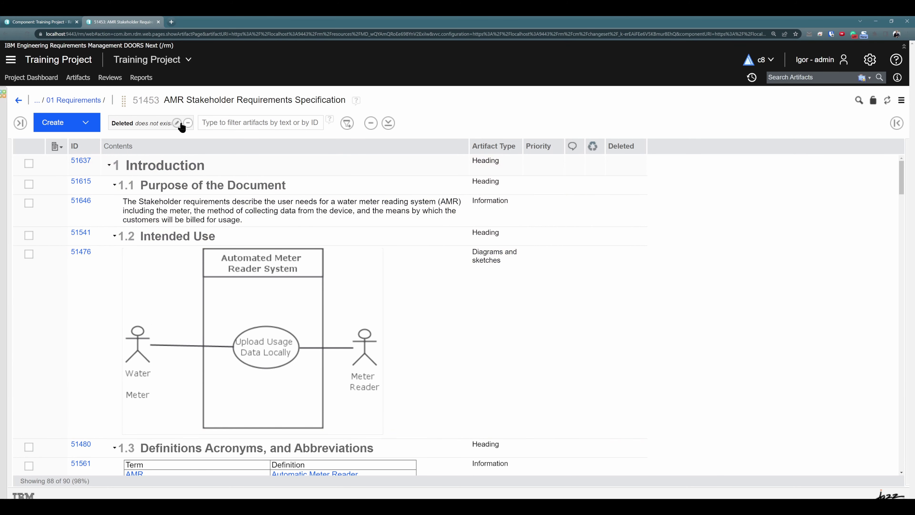
pyautogui.click(188, 123)
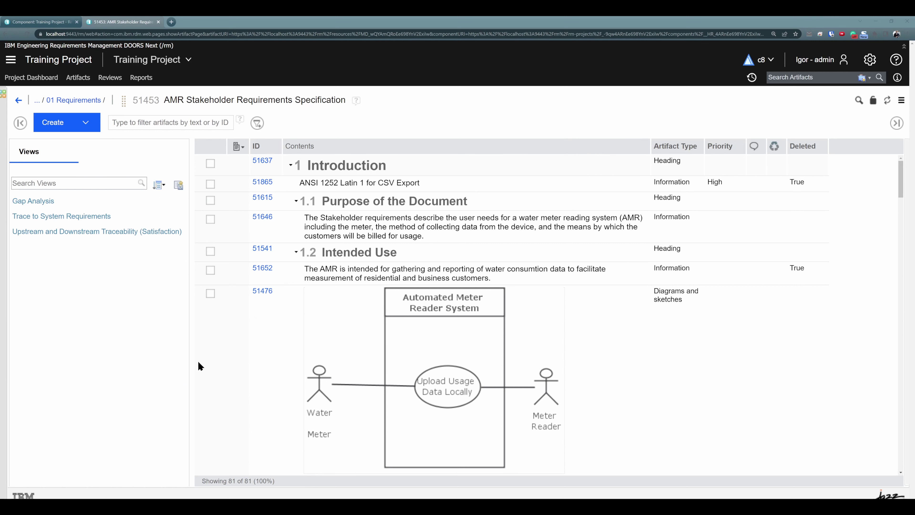
# - Check which child artifacts would be affected by removing the "Intended Use" heading, and cancel the removal
pyautogui.click(372, 256)
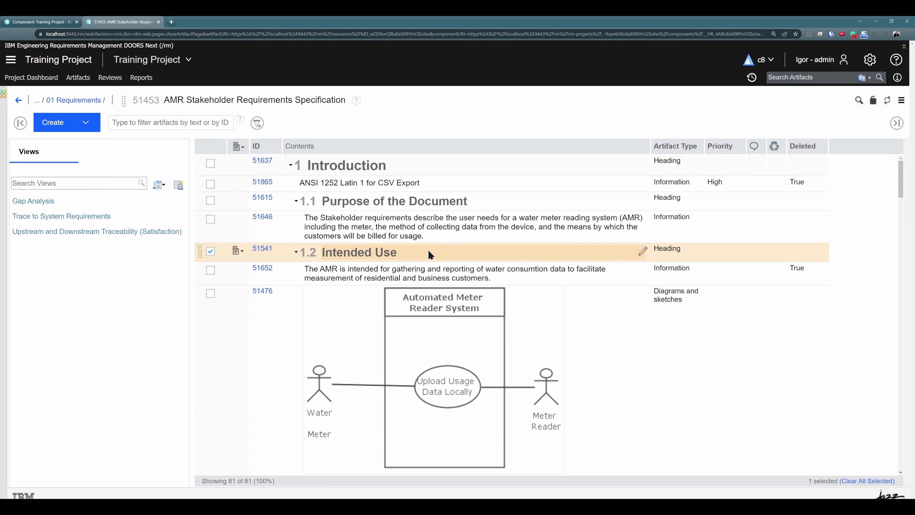
pyautogui.press('Delete')
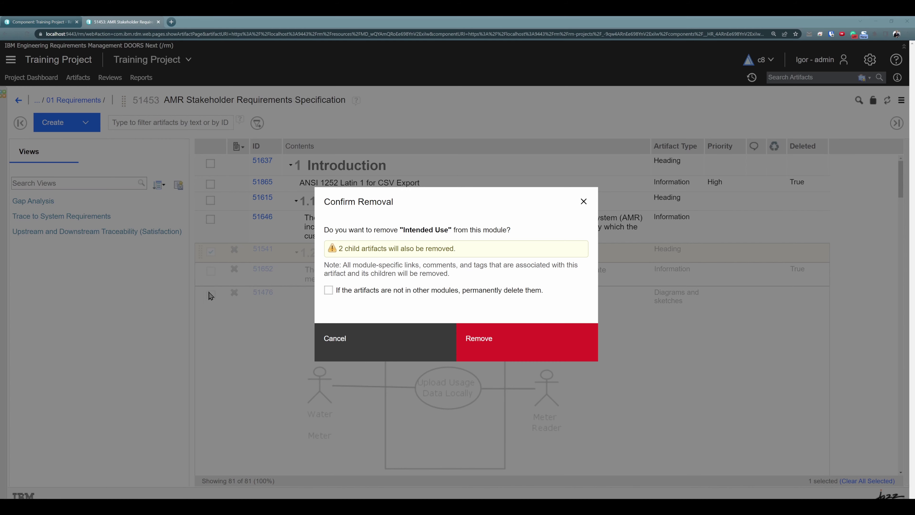
pyautogui.click(330, 341)
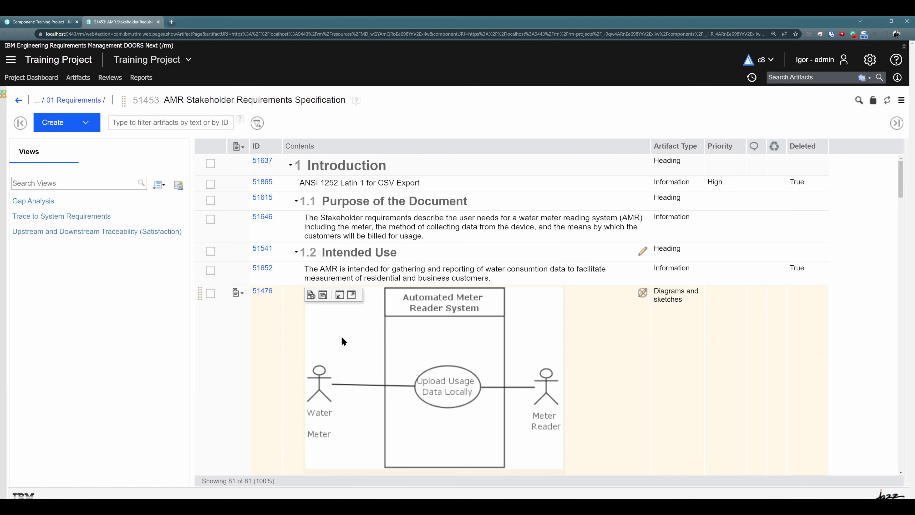
# - Move artifacts 51652 and 51476 out of the "Intended Use" section, placing them directly after artifact 51646
pyautogui.scroll(-1, 270, 295)
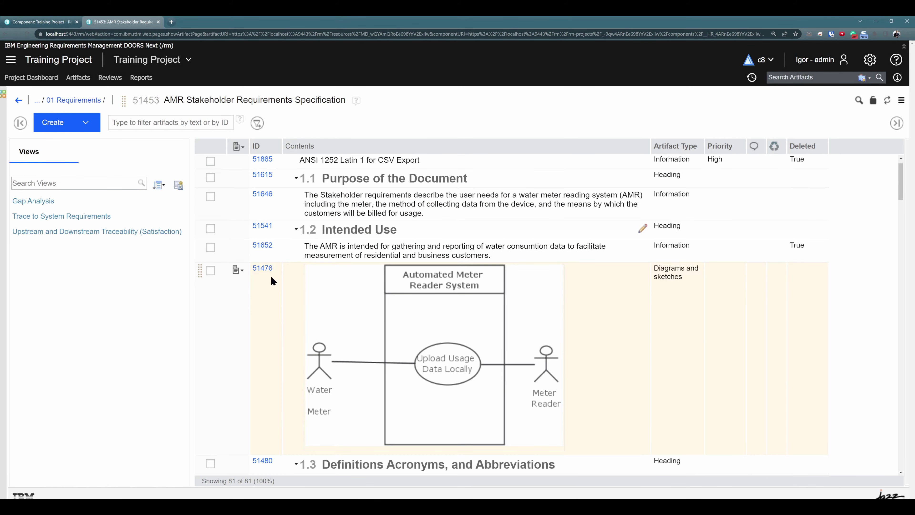
pyautogui.click(212, 249)
pyautogui.click(210, 271)
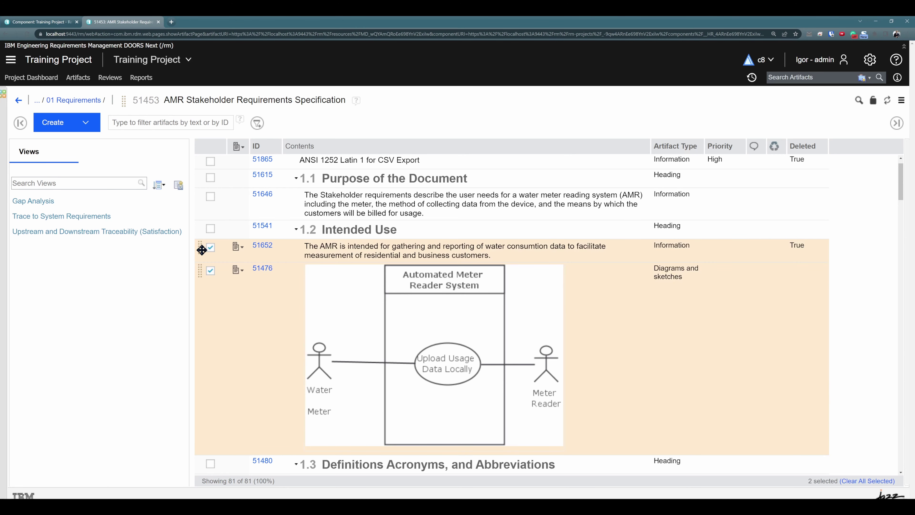
pyautogui.moveTo(200, 249); pyautogui.dragTo(205, 217)
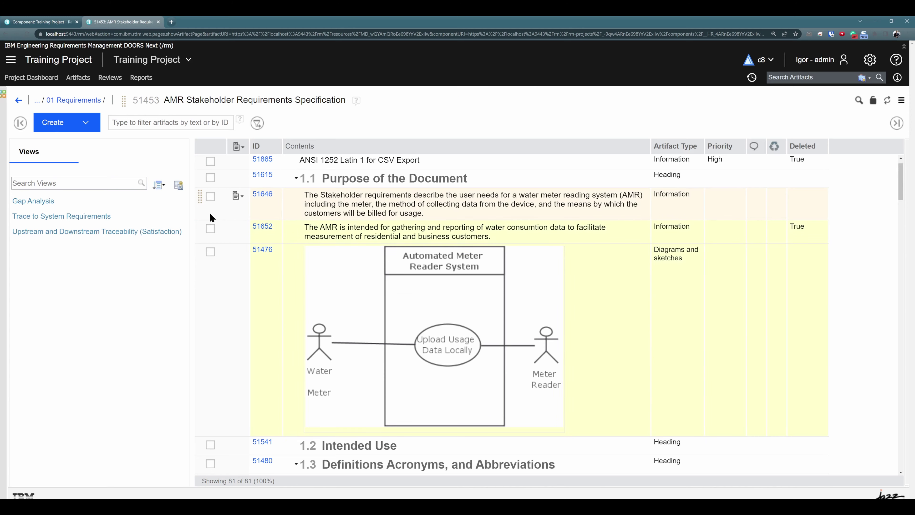
# - Remove the emptied "Intended Use" heading from the module without the permanent deletion option
pyautogui.scroll(-3, 209, 216)
pyautogui.click(368, 332)
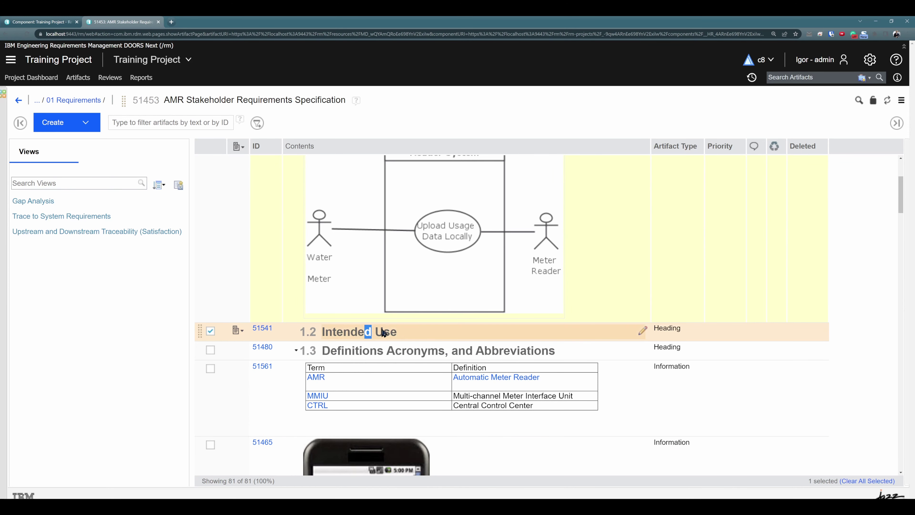
pyautogui.press('Delete')
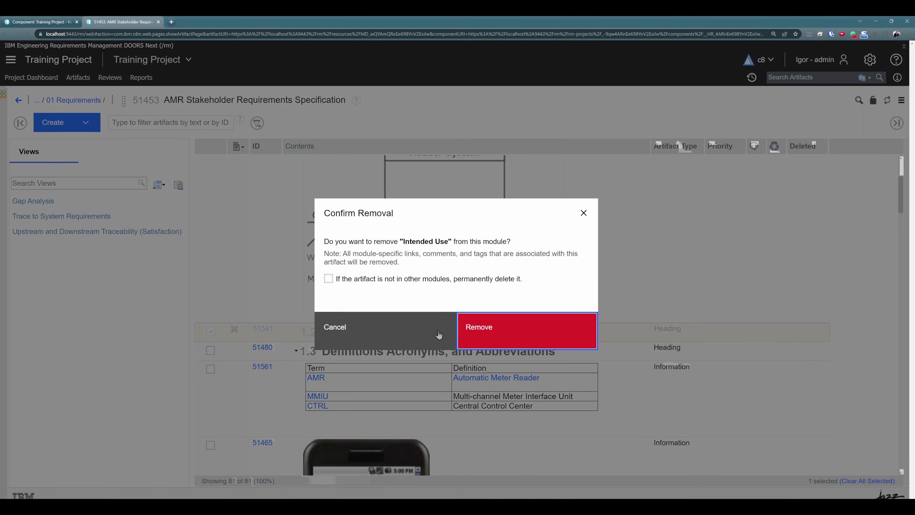
pyautogui.click(436, 329)
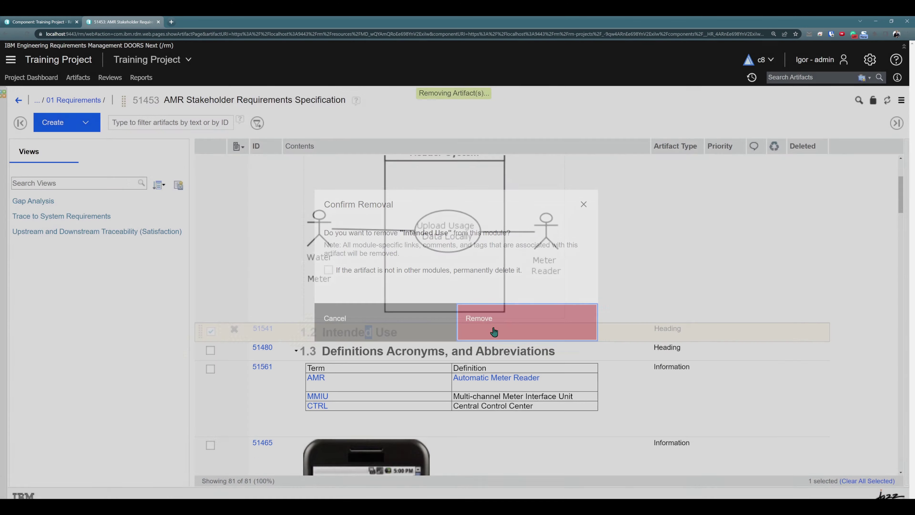
# - Check the removal confirmation for the "Introduction" heading, dismiss it, and request the same removal again through the artifact's own actions
pyautogui.scroll(3, 401, 309)
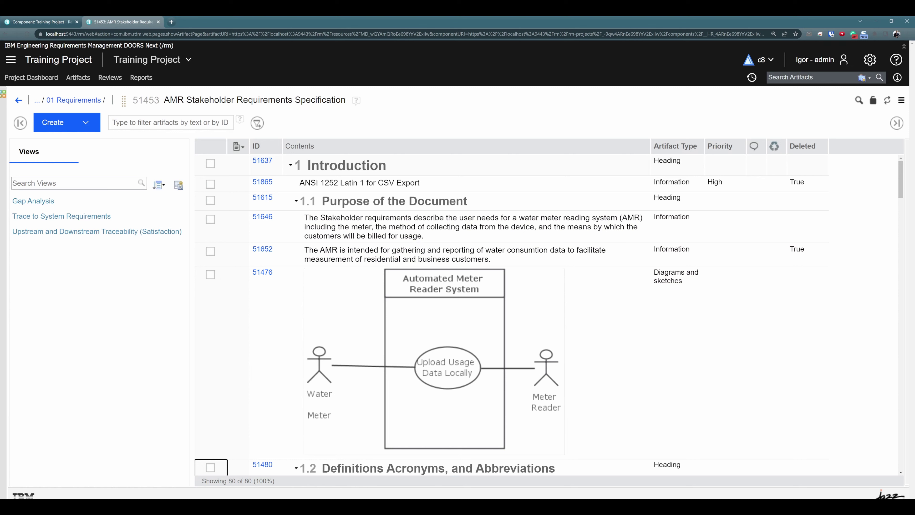
pyautogui.click(364, 168)
pyautogui.press('Delete')
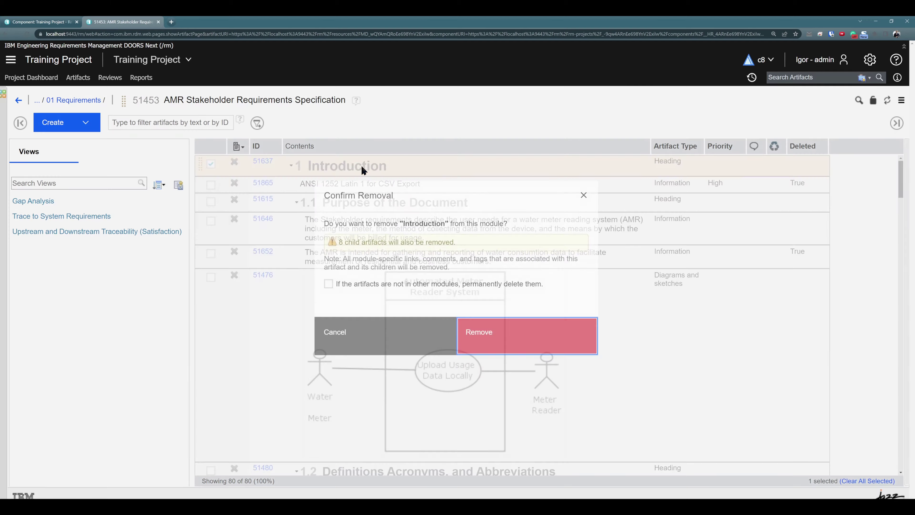
pyautogui.click(585, 201)
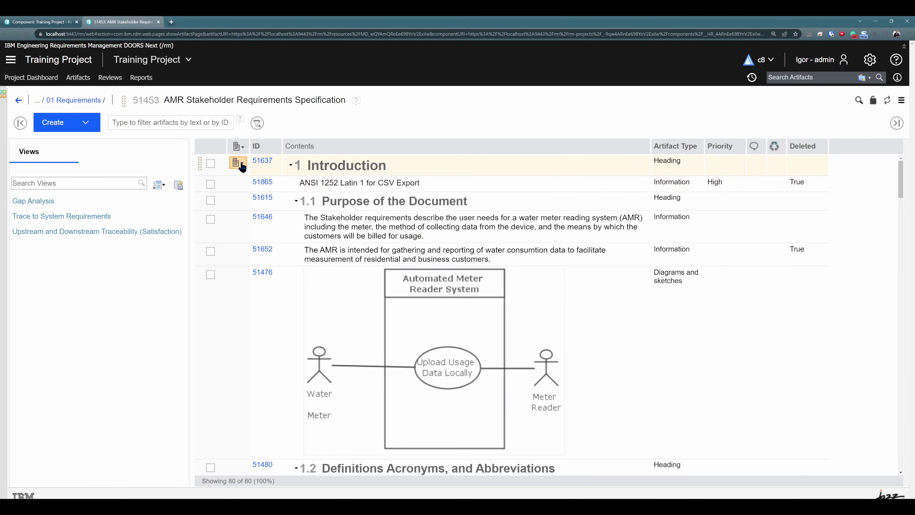
pyautogui.click(240, 165)
pyautogui.click(284, 266)
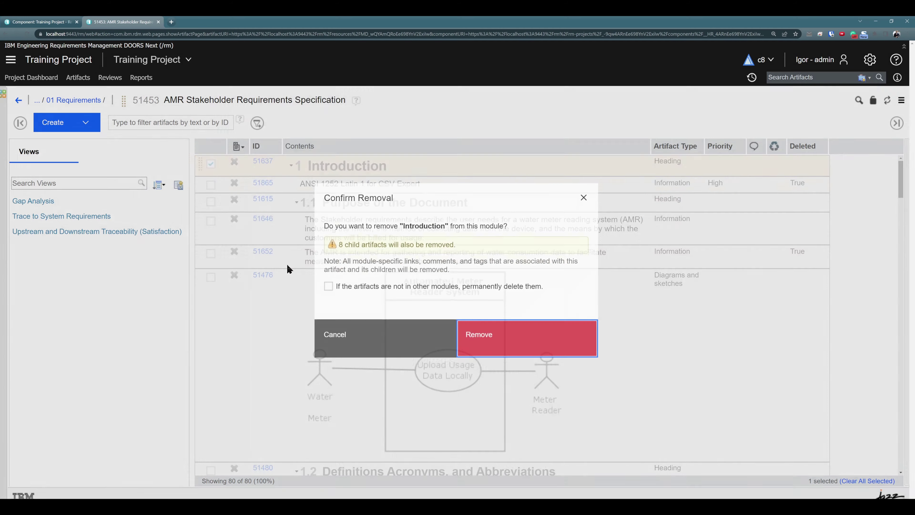